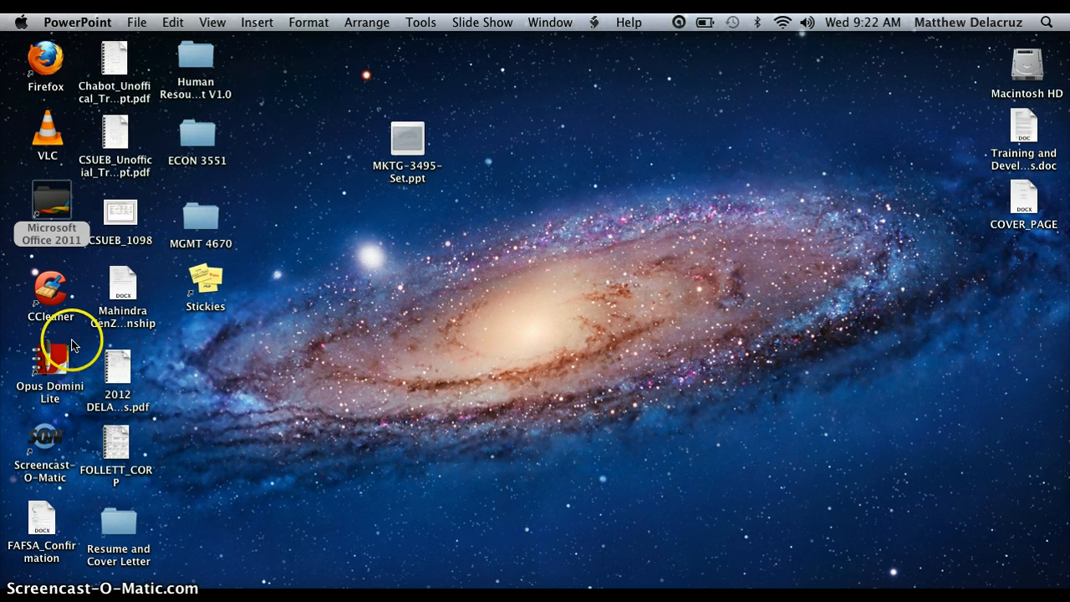
Launch PowerPoint from the Microsoft Office 2011 folder and create a new presentation with the White theme
{"action": "double_click", "coordinate": [48, 212]}
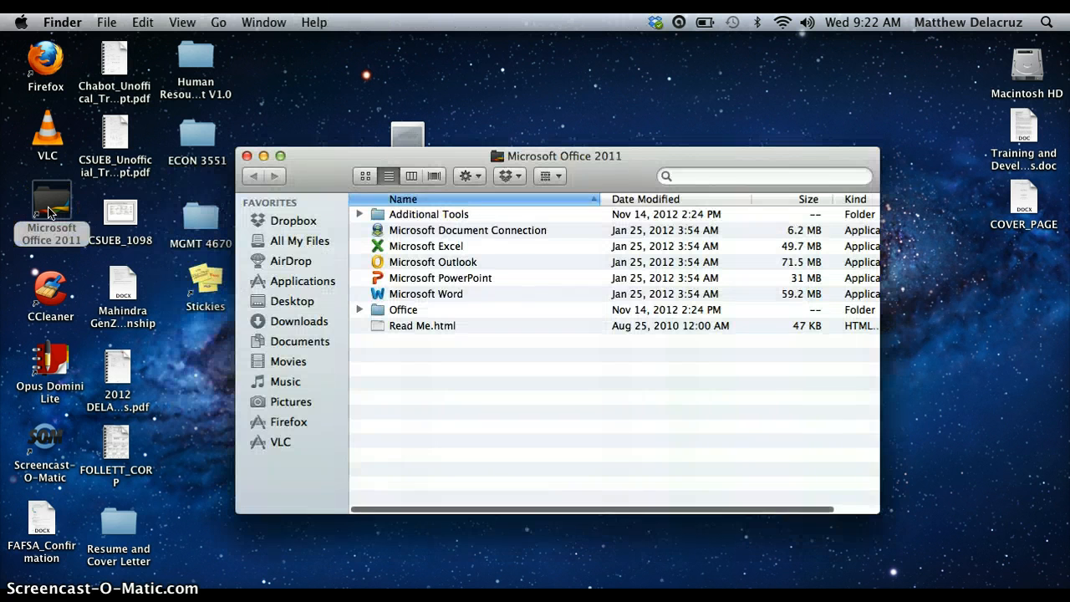
{"action": "double_click", "coordinate": [441, 283]}
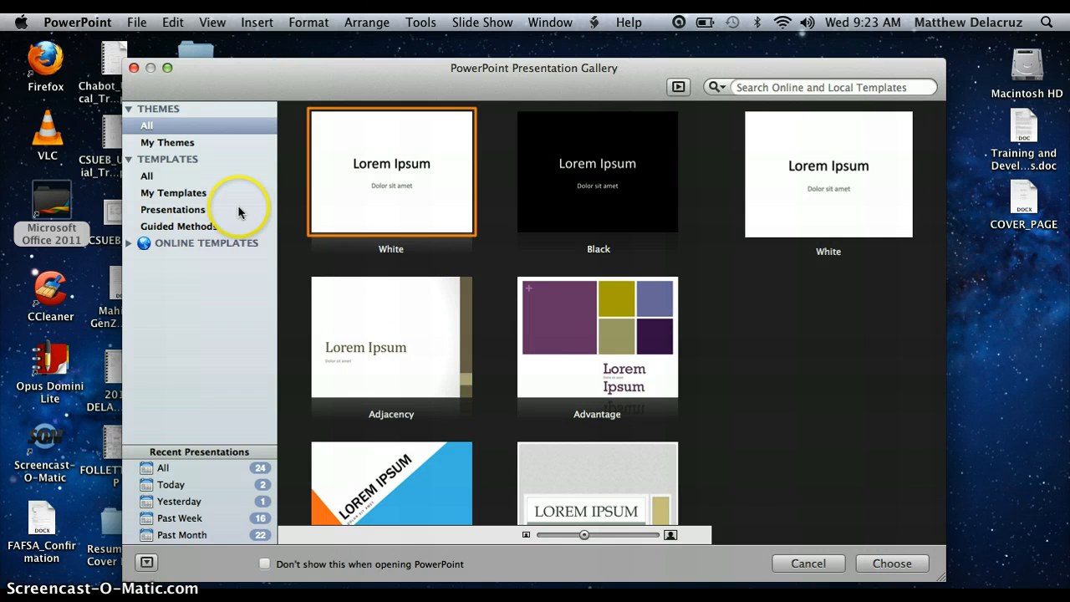
{"action": "left_click", "coordinate": [155, 174]}
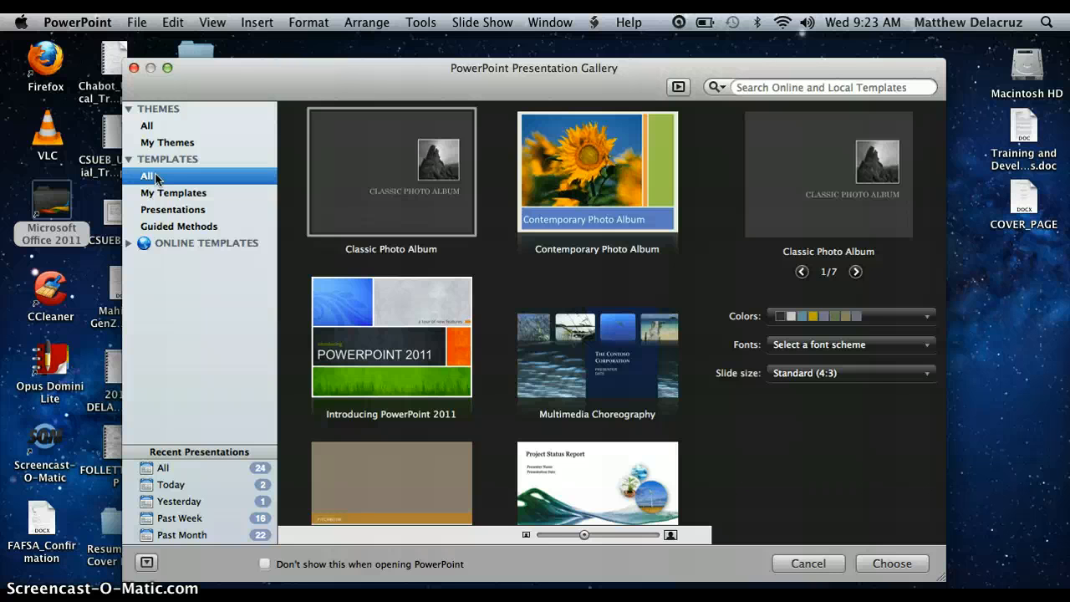
{"action": "left_click", "coordinate": [149, 125]}
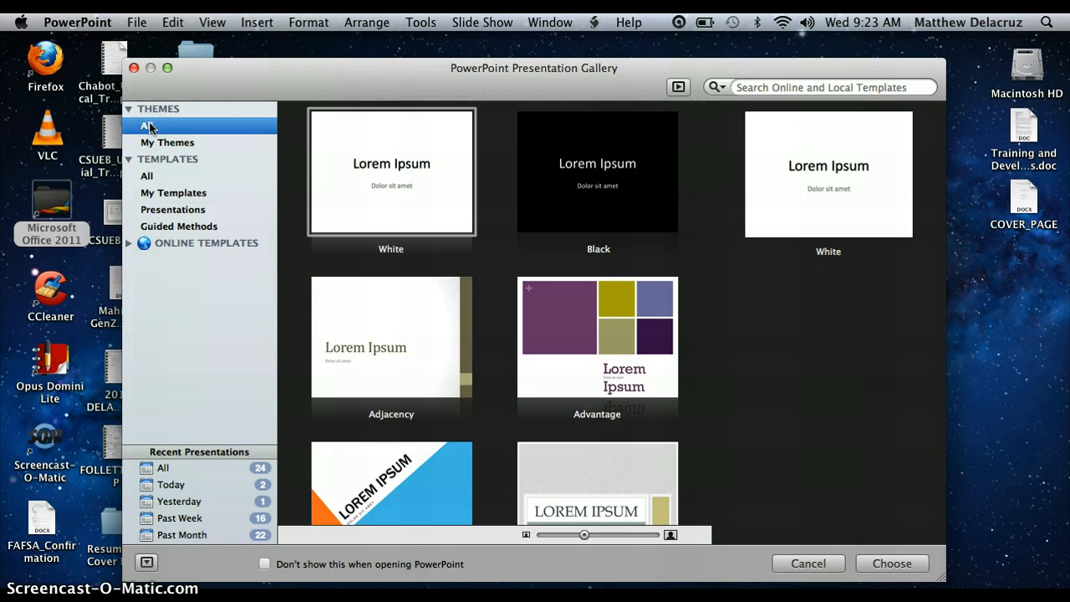
{"action": "left_click", "coordinate": [372, 165]}
{"action": "double_click", "coordinate": [372, 166]}
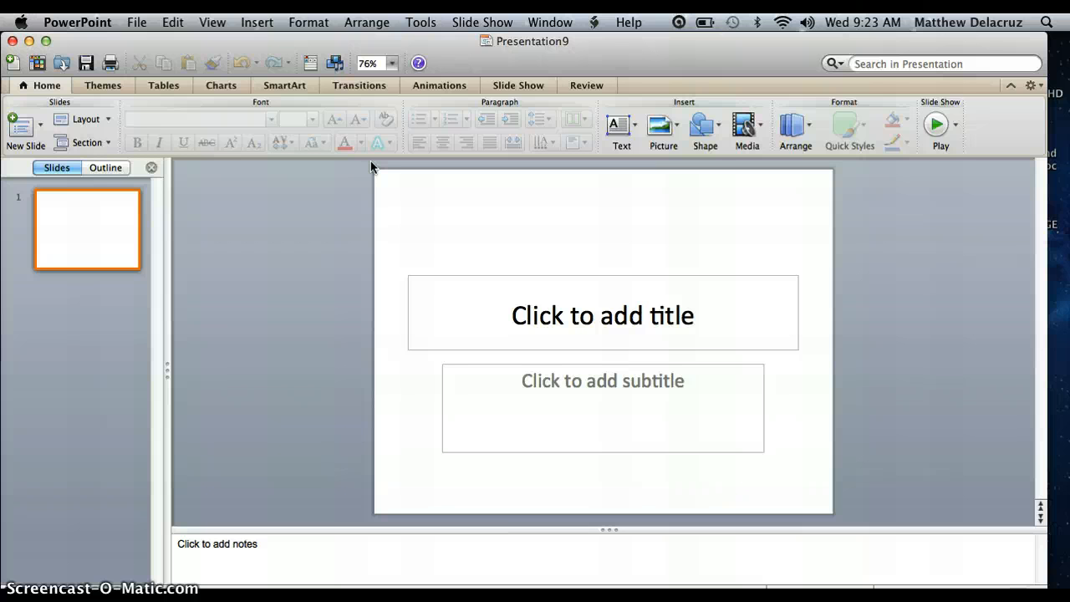
Save the presentation as PowerPointTutorial in the Documents folder in PowerPoint Presentation (.pptx) format
{"action": "left_click", "coordinate": [138, 22]}
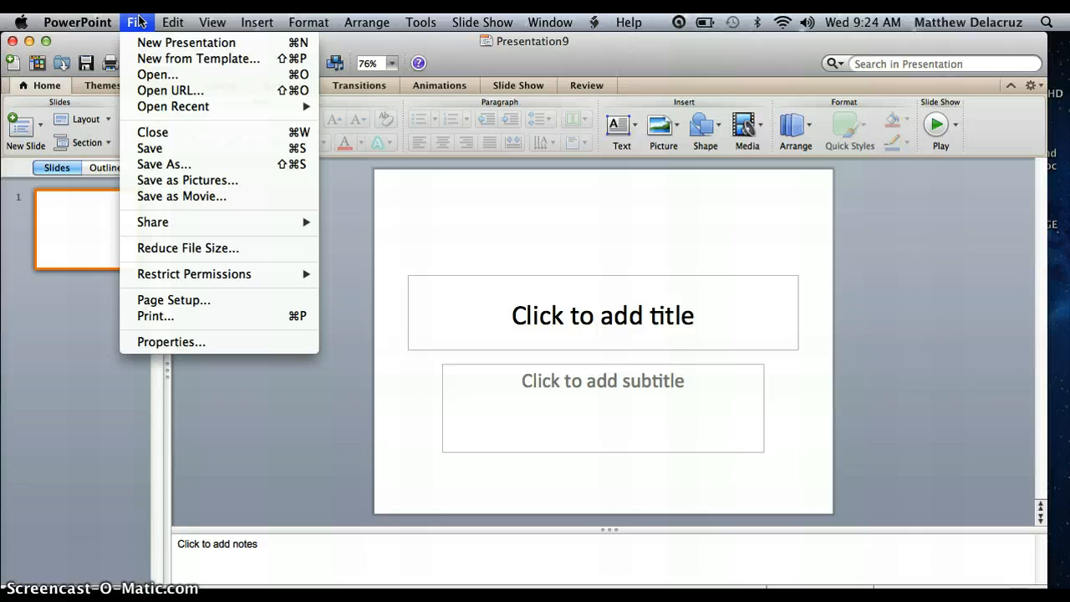
{"action": "left_click", "coordinate": [178, 166]}
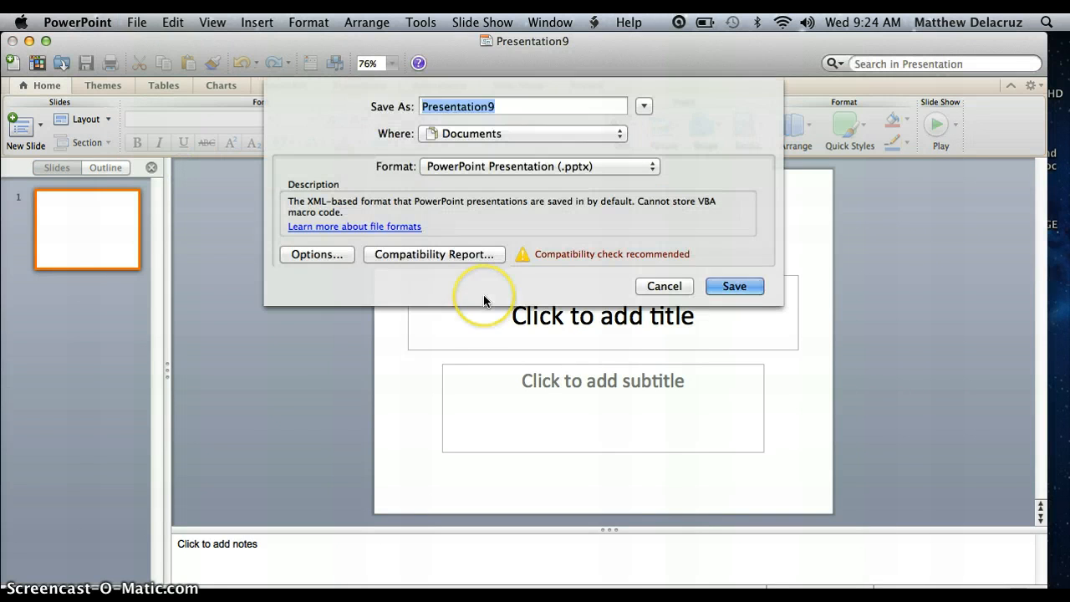
{"action": "type", "text": "Powr"}
{"action": "key", "text": "BackSpace"}
{"action": "key", "text": "BackSpace"}
{"action": "key", "text": "BackSpace"}
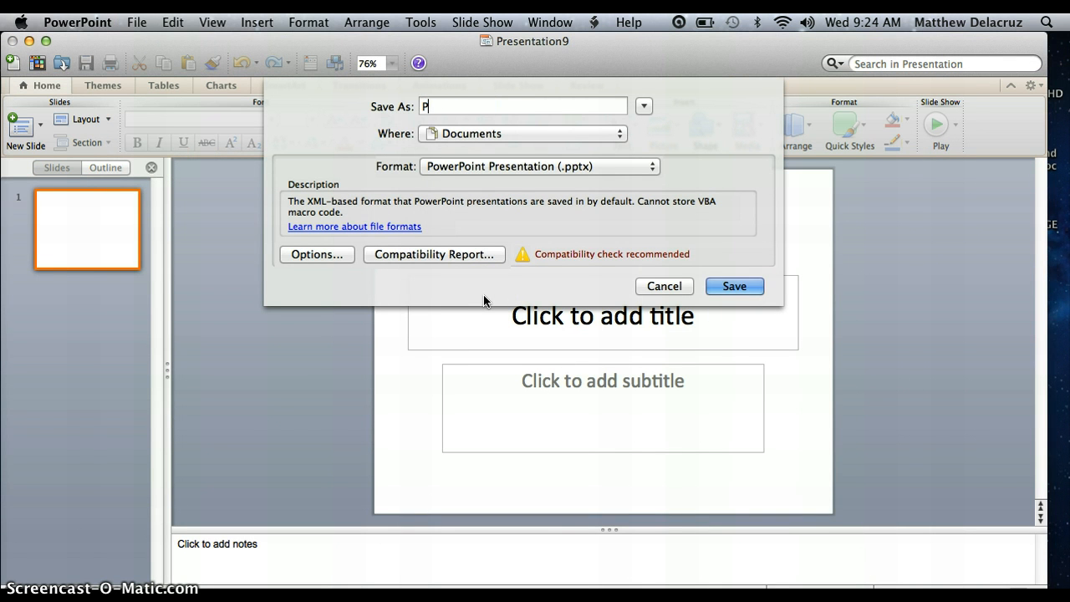
{"action": "type", "text": "owerPointTutorial"}
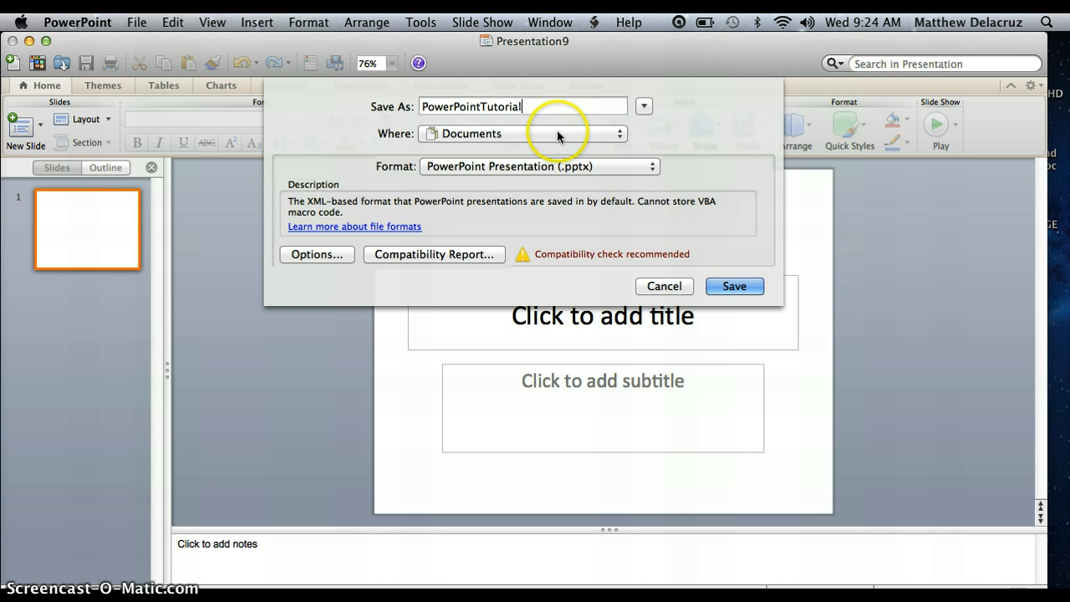
{"action": "left_click", "coordinate": [736, 285]}
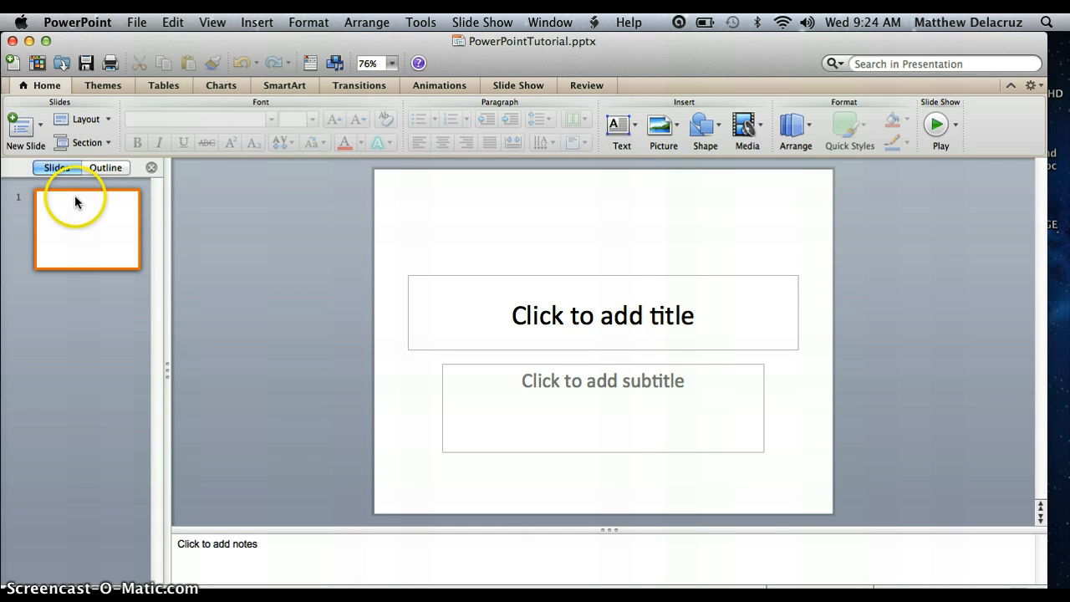
Add four new slides after the title slide
{"action": "left_click", "coordinate": [23, 133]}
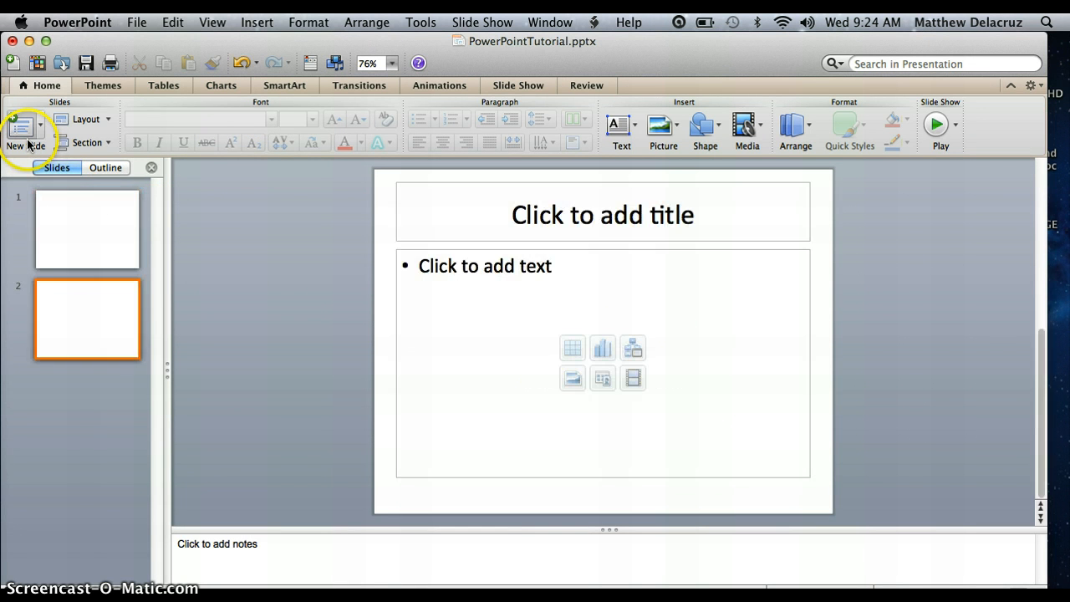
{"action": "left_click", "coordinate": [26, 141]}
{"action": "left_click", "coordinate": [27, 143]}
{"action": "left_click", "coordinate": [28, 143]}
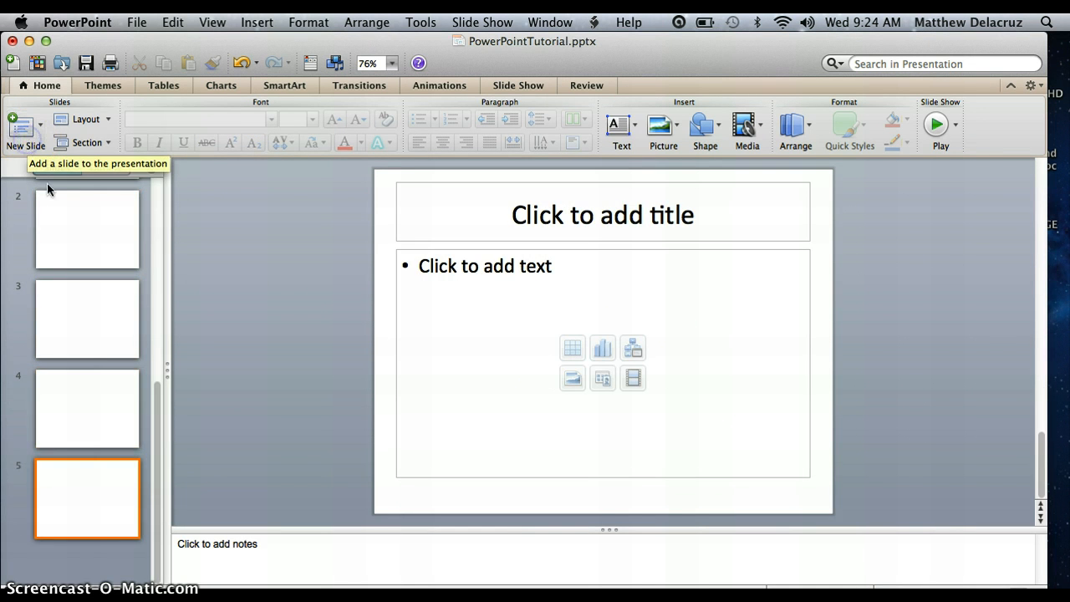
Apply the Title Slide layout to slide 1
{"action": "left_click", "coordinate": [155, 201]}
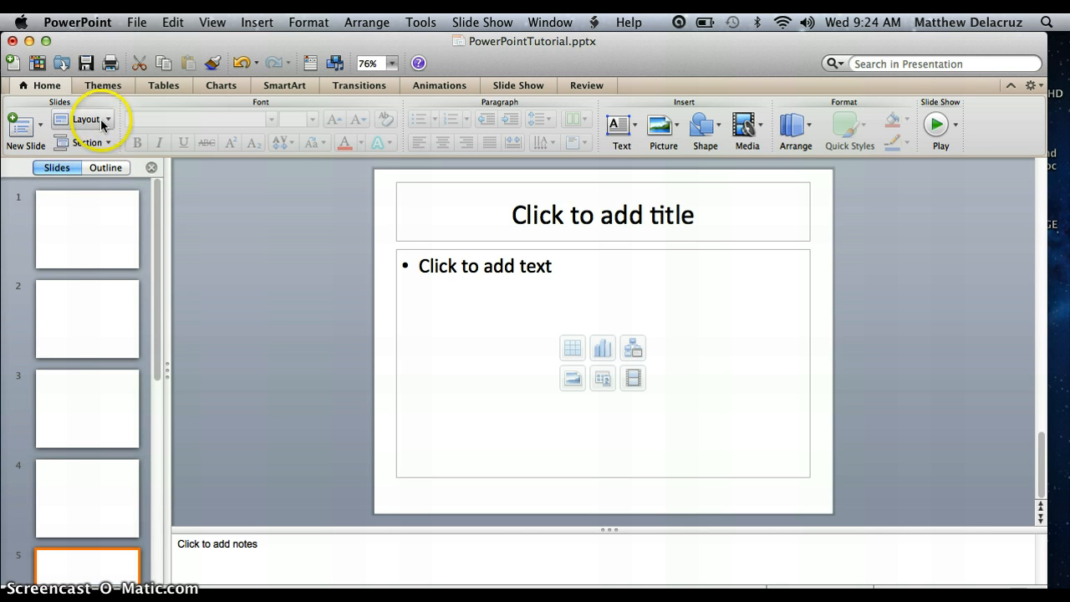
{"action": "left_click", "coordinate": [94, 216]}
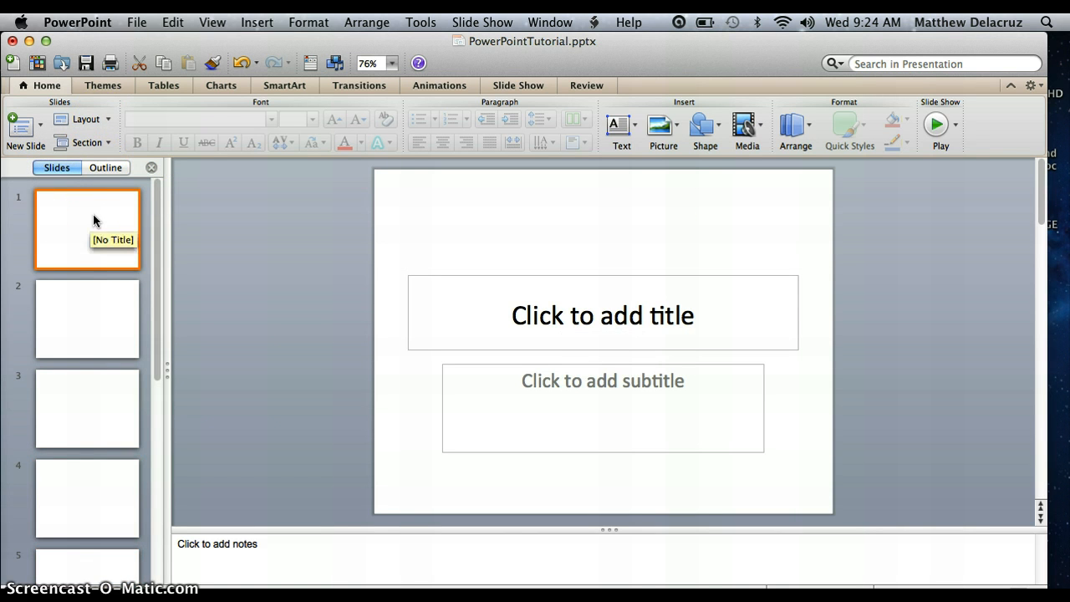
{"action": "left_click", "coordinate": [105, 120]}
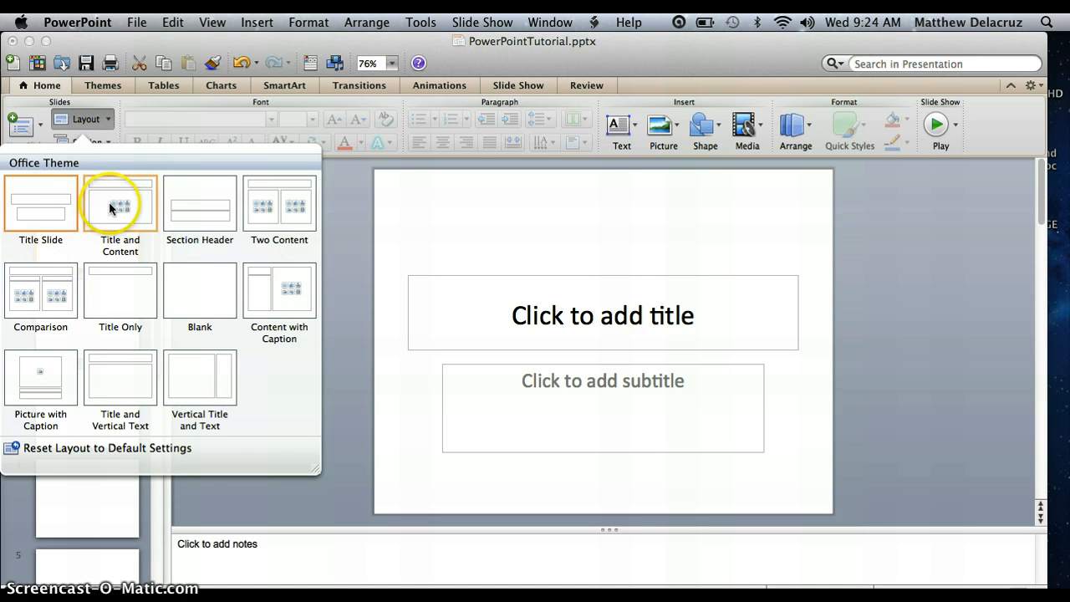
{"action": "left_click", "coordinate": [58, 206]}
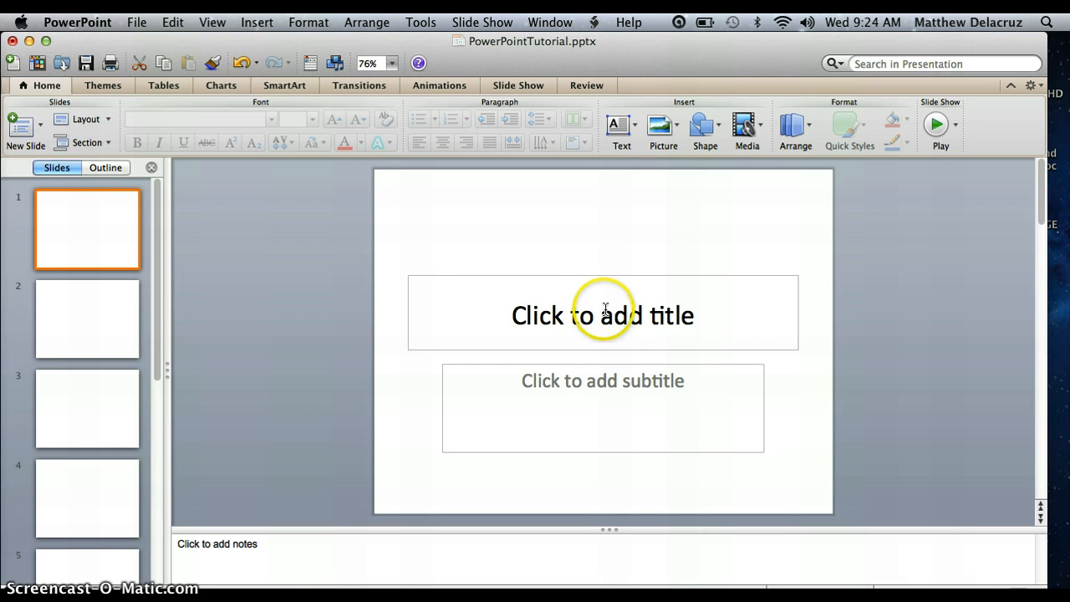
{"action": "left_click", "coordinate": [103, 144]}
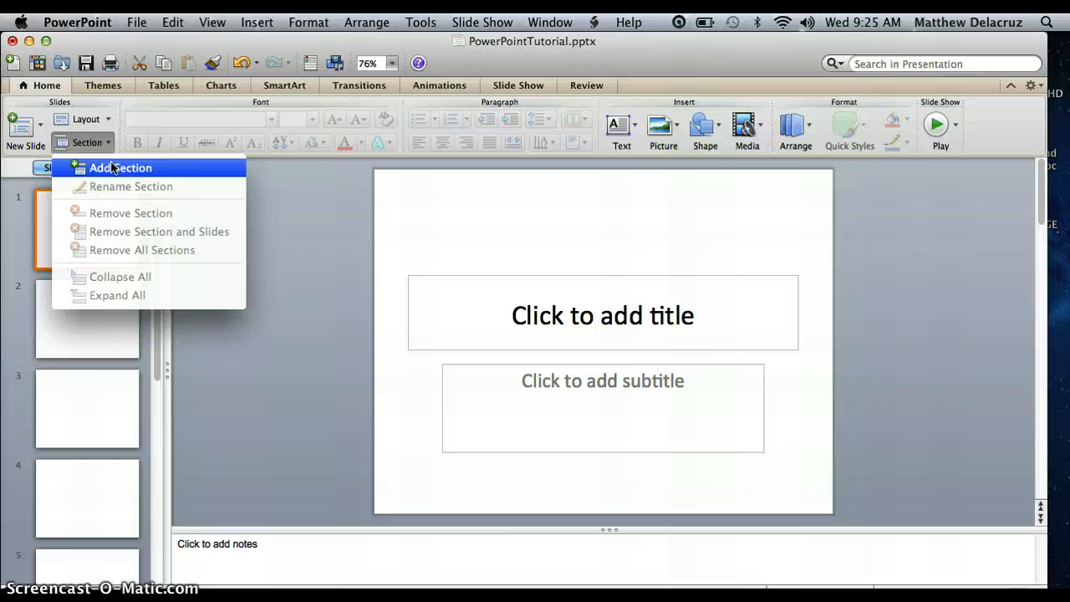
{"action": "left_click", "coordinate": [343, 352]}
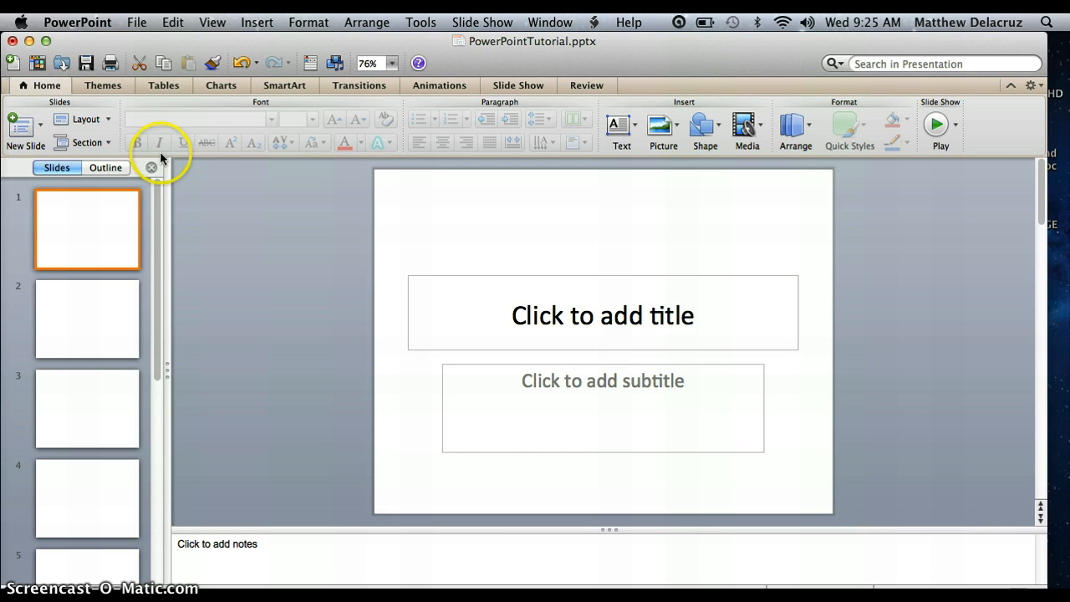
Enter "PowerPoint Tutorial" as the title on slide 1 and place the text cursor in the subtitle placeholder
{"action": "left_click", "coordinate": [592, 309]}
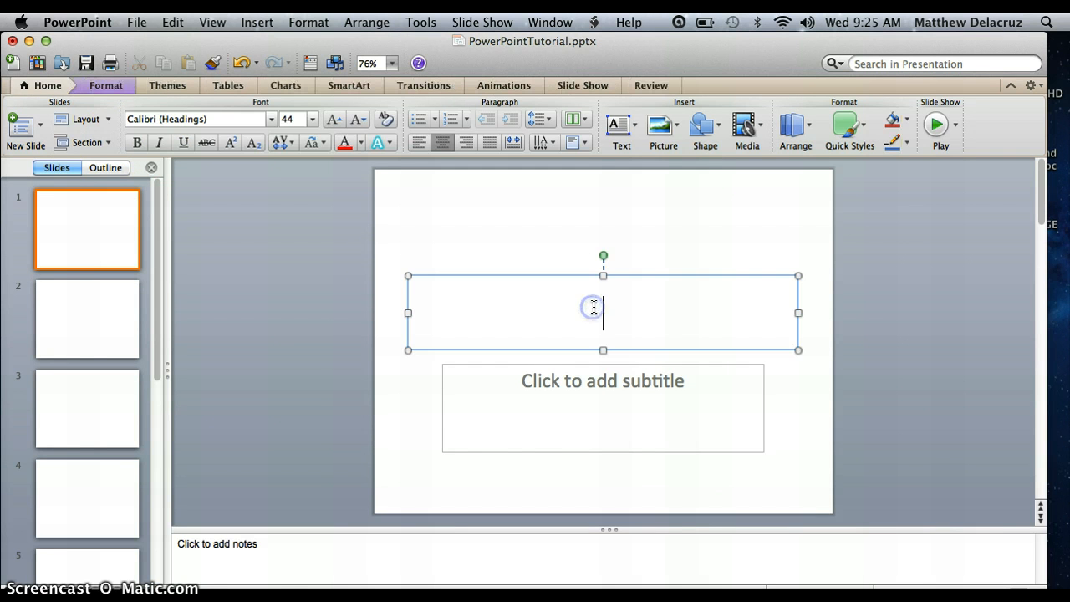
{"action": "type", "text": "Poweer"}
{"action": "key", "text": "BackSpace"}
{"action": "key", "text": "BackSpace"}
{"action": "type", "text": "rPoint"}
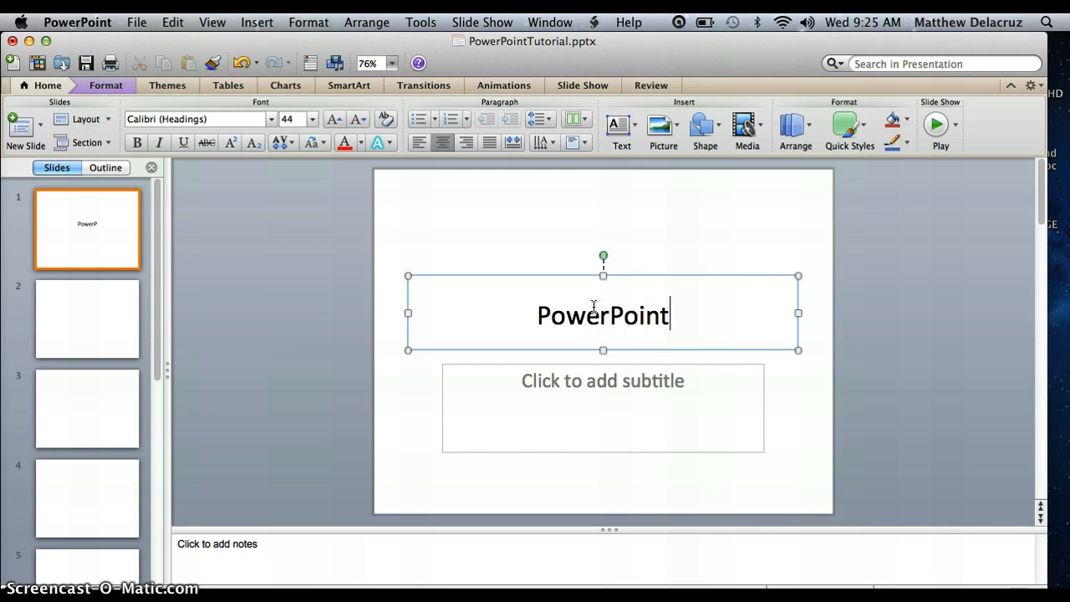
{"action": "type", "text": " Tutorail"}
{"action": "key", "text": "BackSpace"}
{"action": "key", "text": "BackSpace"}
{"action": "key", "text": "BackSpace"}
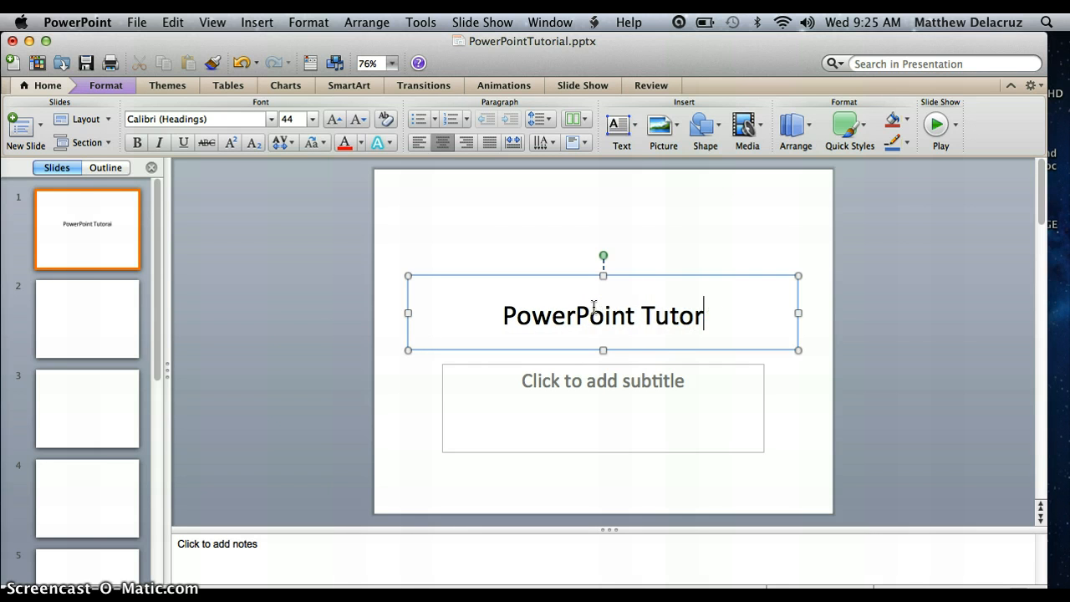
{"action": "type", "text": "ial"}
{"action": "left_click", "coordinate": [581, 390]}
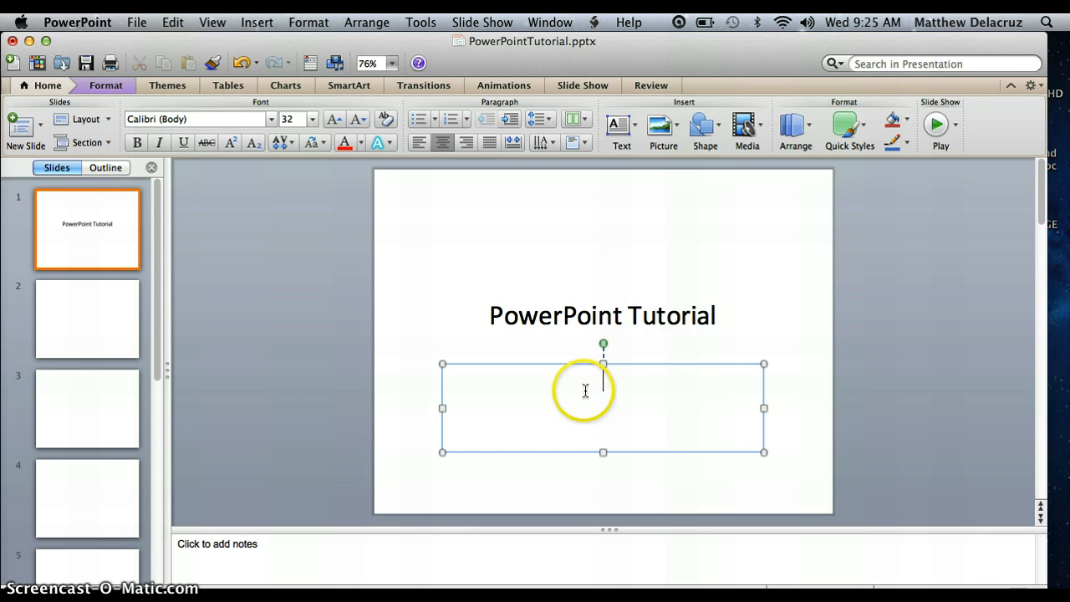
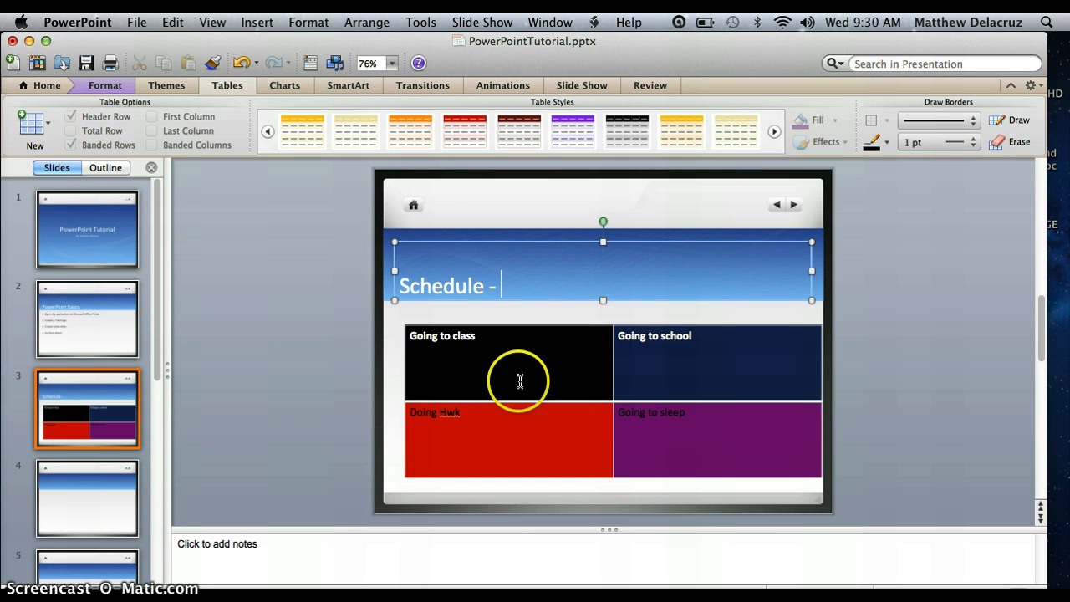
{"action": "left_click", "coordinate": [555, 356]}
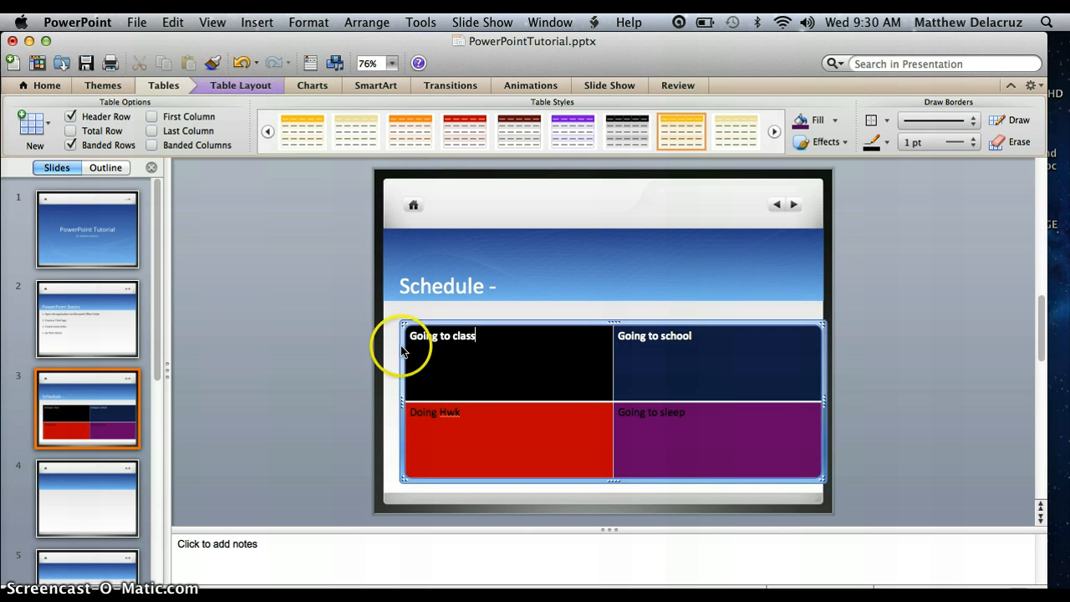
{"action": "left_click", "coordinate": [556, 355]}
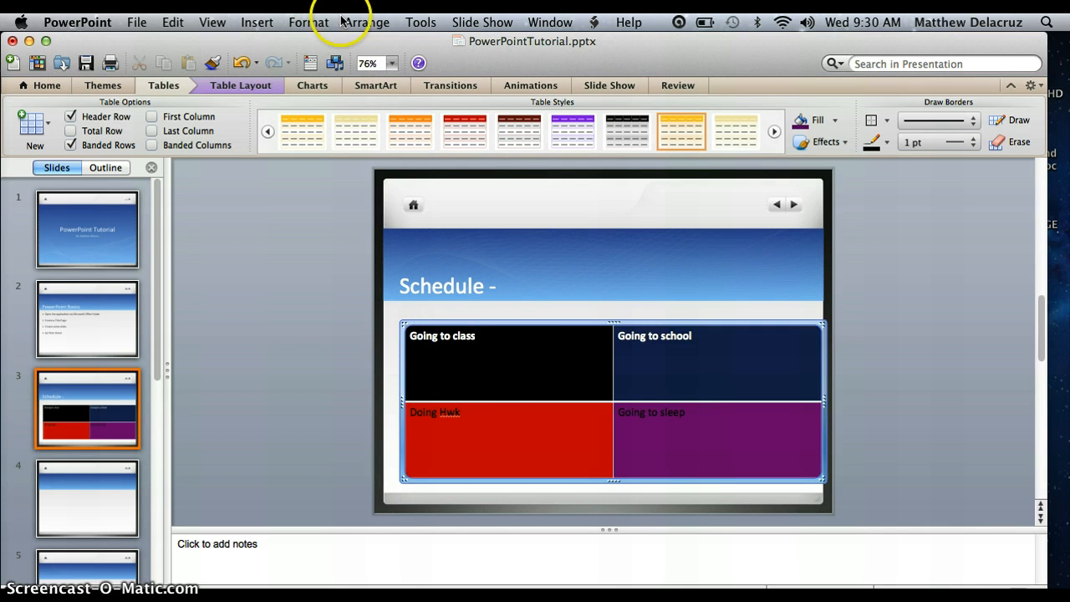
{"action": "left_click", "coordinate": [257, 21]}
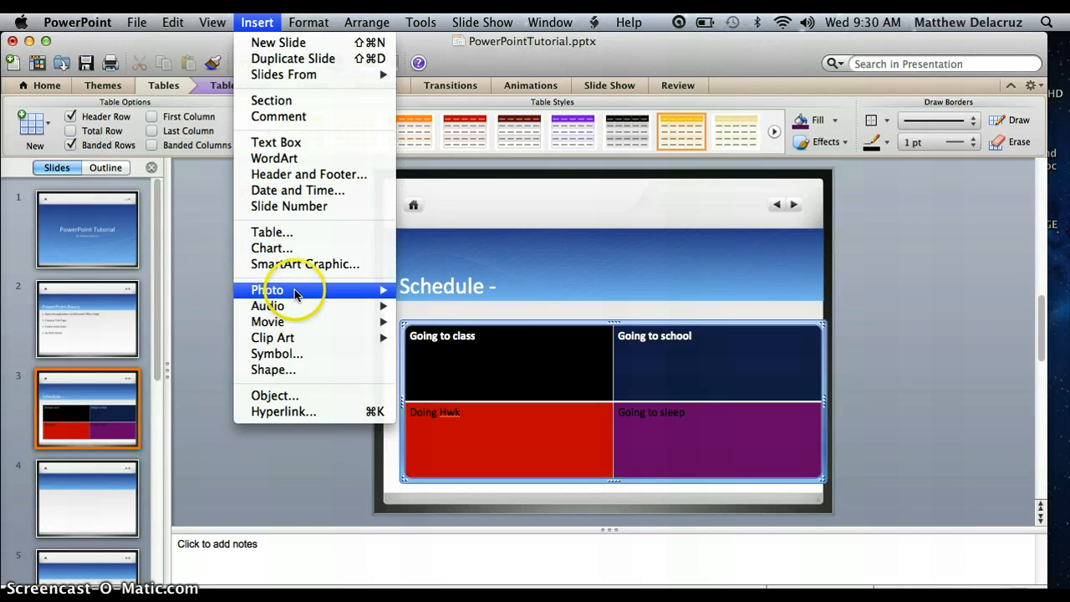
{"action": "mouse_move", "coordinate": [294, 290]}
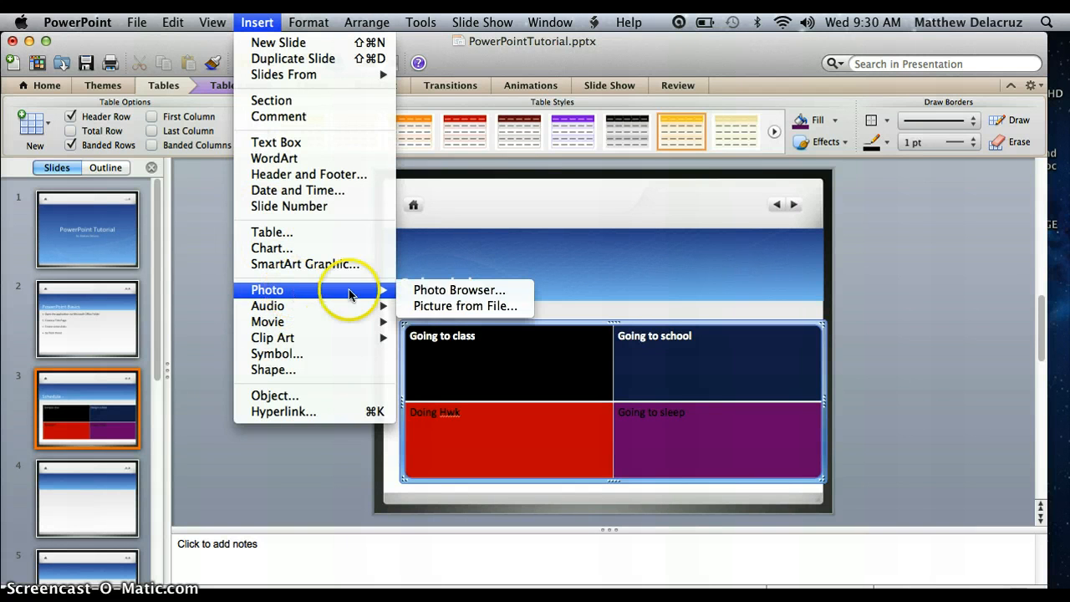
{"action": "left_click", "coordinate": [462, 306]}
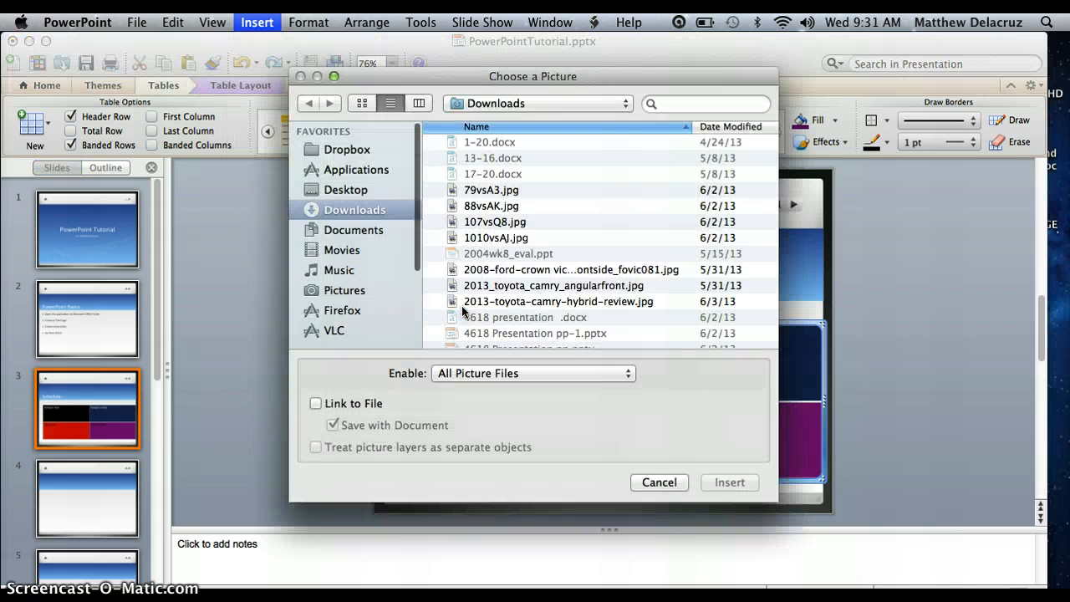
{"action": "left_click", "coordinate": [680, 482]}
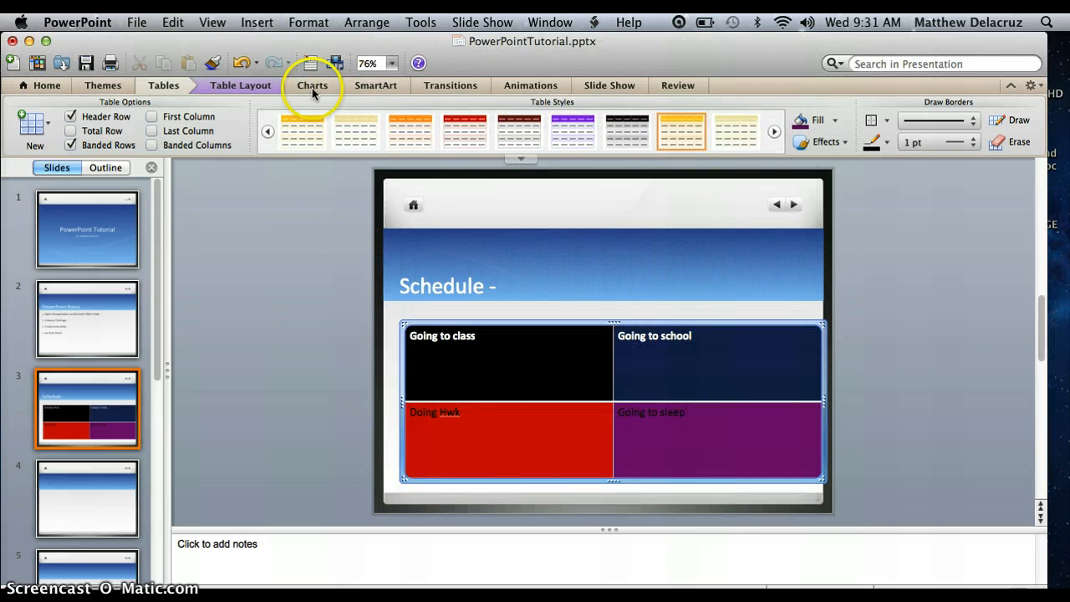
Open the photo browser for the Schedule slide and switch it to the clip art collection
{"action": "left_click", "coordinate": [261, 22]}
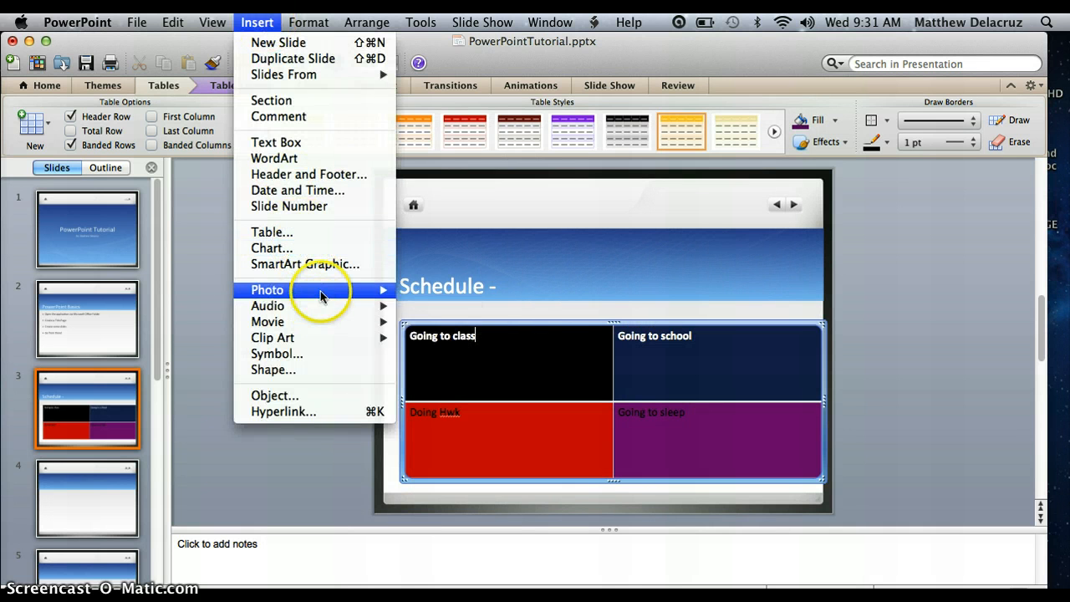
{"action": "left_click", "coordinate": [435, 293]}
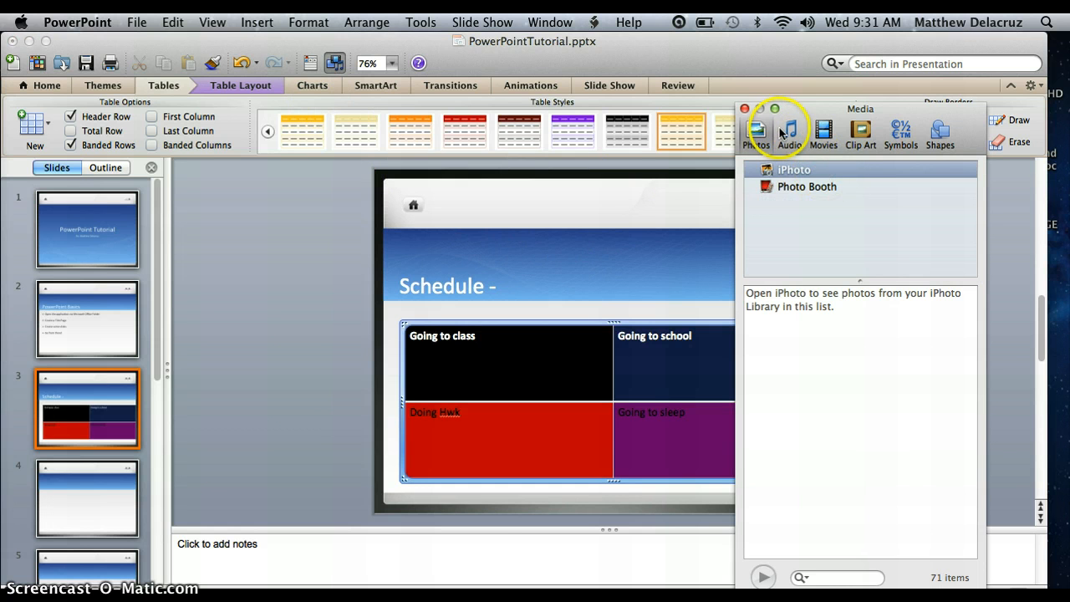
{"action": "left_click", "coordinate": [853, 136]}
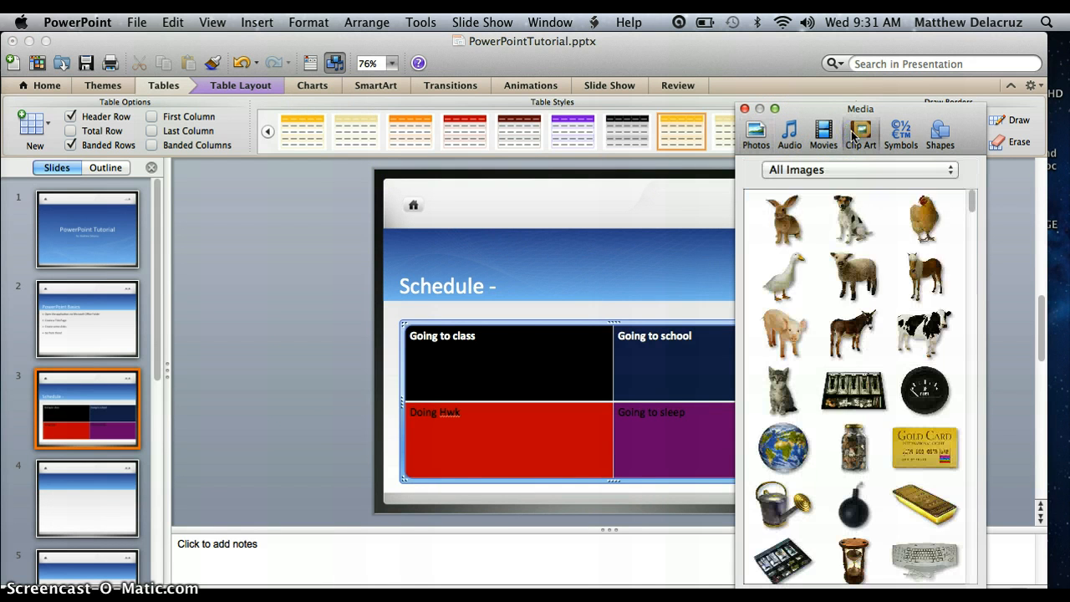
Look through the clip art collection, viewing the All Images and Personal categories
{"action": "left_click", "coordinate": [832, 170]}
{"action": "left_click", "coordinate": [833, 169]}
{"action": "left_click", "coordinate": [834, 169]}
{"action": "left_click", "coordinate": [834, 169]}
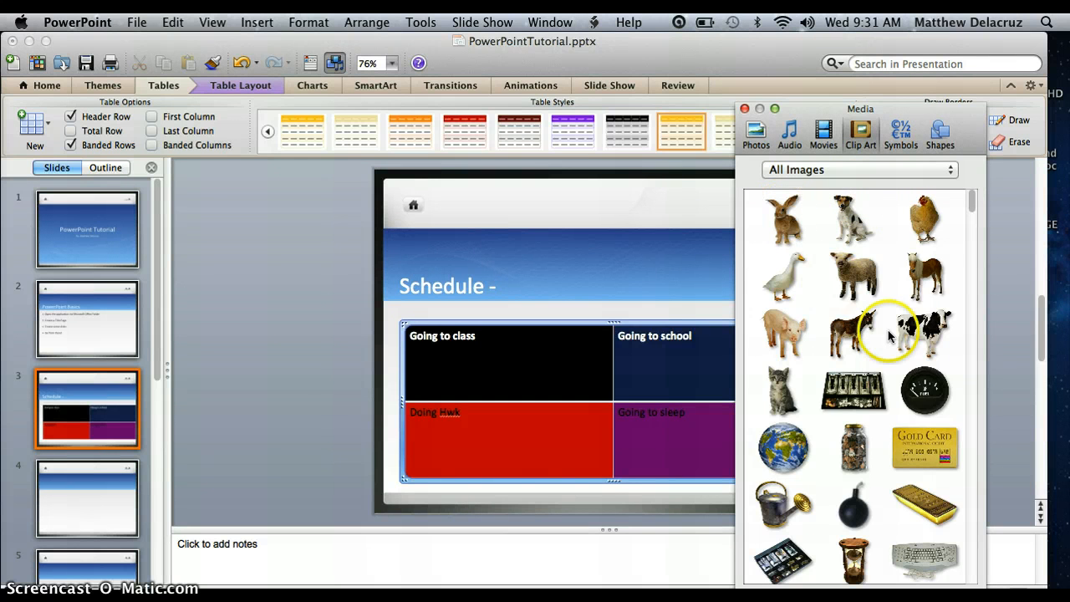
{"action": "scroll", "coordinate": [890, 335], "scroll_direction": "down", "scroll_amount": 5}
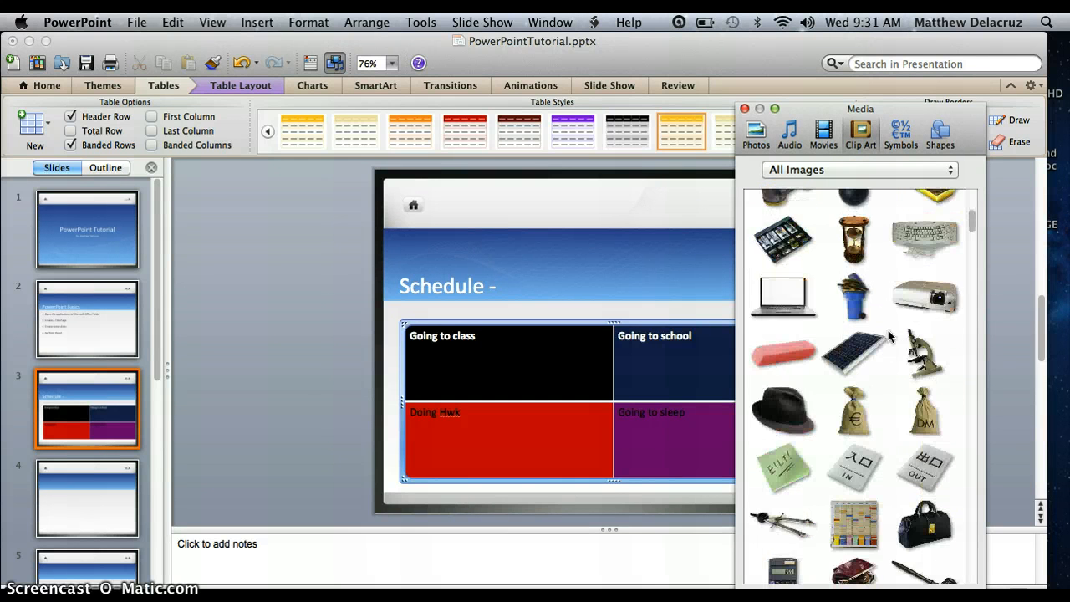
{"action": "left_click", "coordinate": [864, 170]}
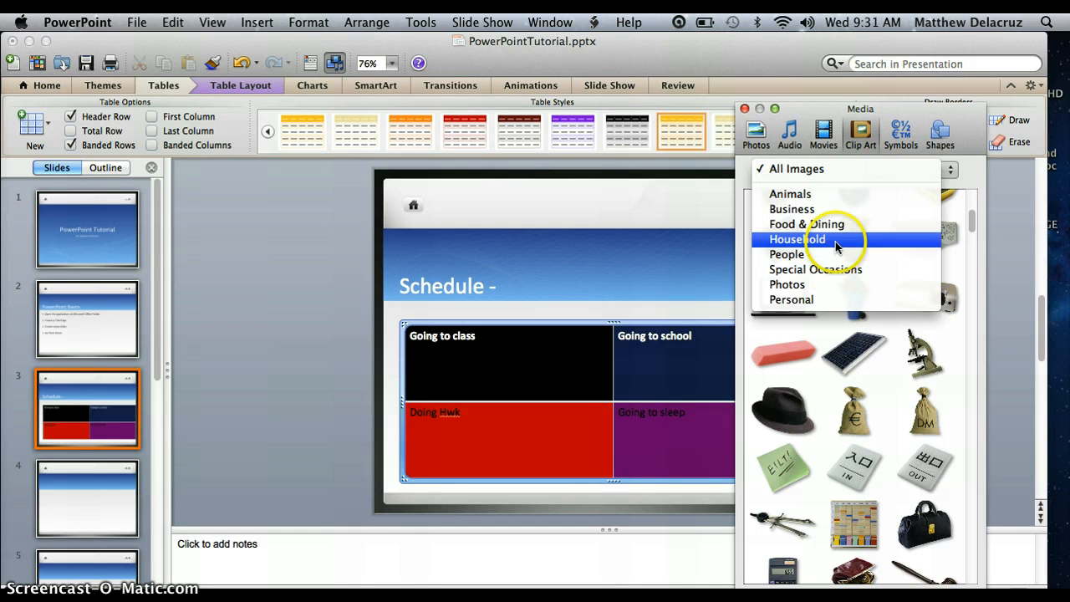
{"action": "left_click", "coordinate": [805, 299]}
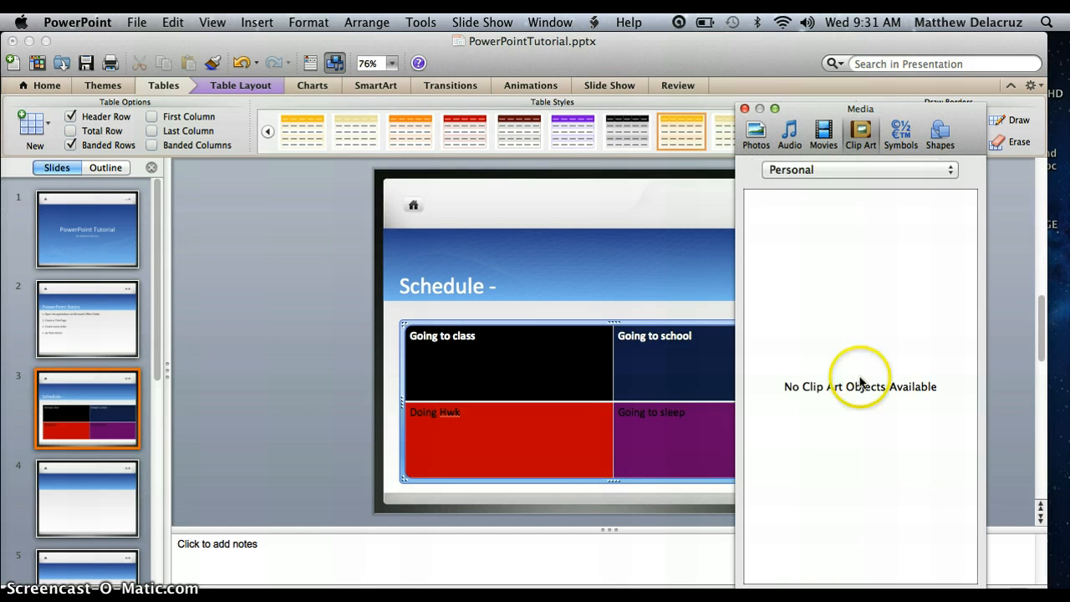
{"action": "left_click", "coordinate": [838, 167]}
{"action": "left_click", "coordinate": [838, 168]}
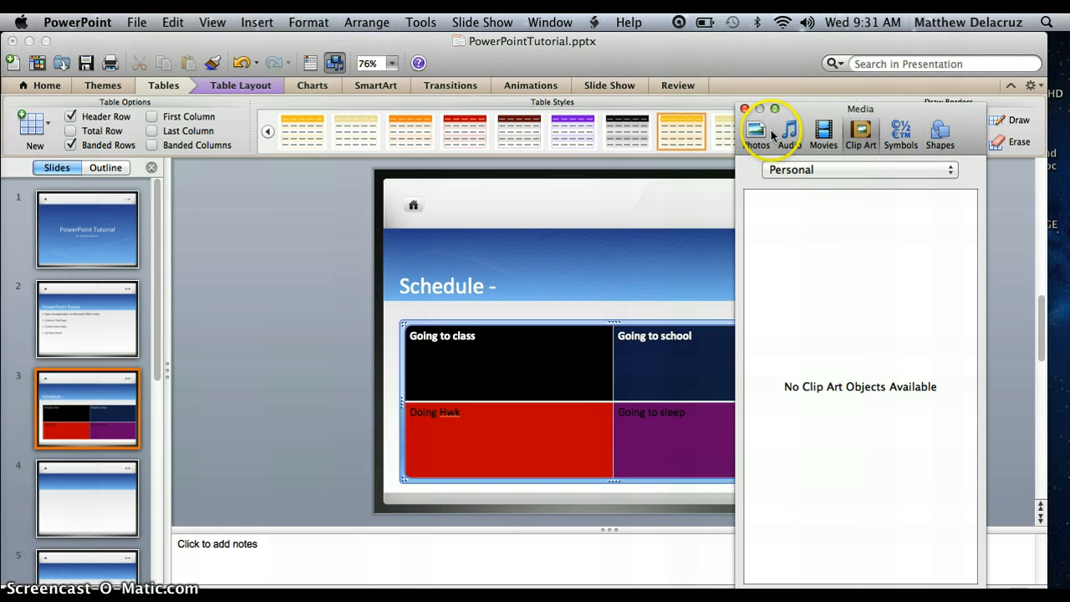
{"action": "left_click", "coordinate": [757, 134]}
{"action": "left_click", "coordinate": [866, 141]}
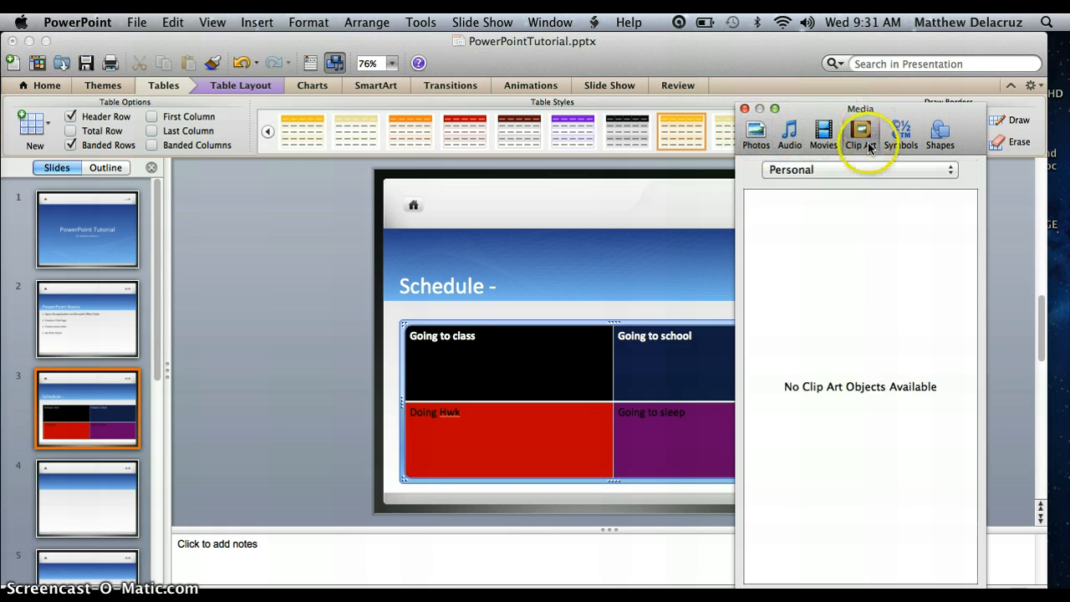
Insert the lab flasks image from the Photos clip art category and fit it inside the "Going to class" cell at about 1.3" by 1.93"
{"action": "left_click", "coordinate": [862, 171]}
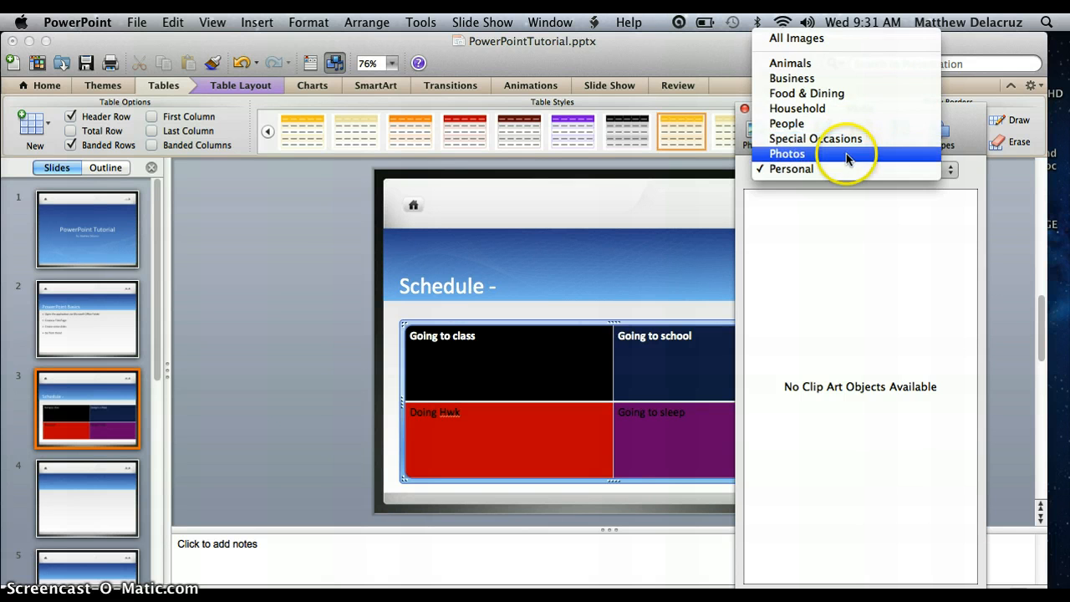
{"action": "left_click", "coordinate": [846, 153]}
{"action": "scroll", "coordinate": [920, 461], "scroll_direction": "down", "scroll_amount": 3}
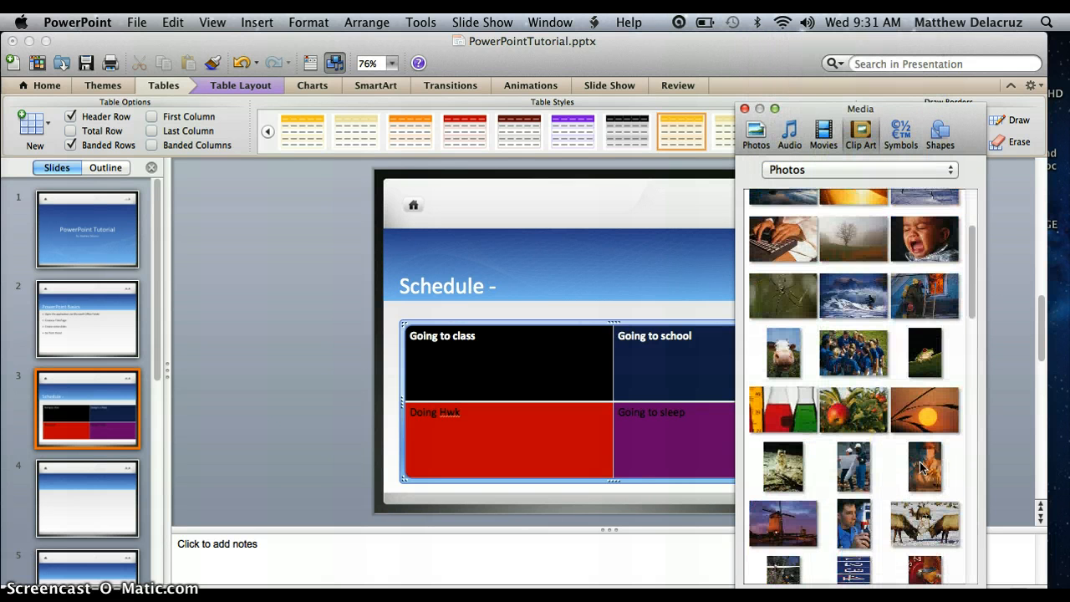
{"action": "scroll", "coordinate": [922, 467], "scroll_direction": "down", "scroll_amount": 3}
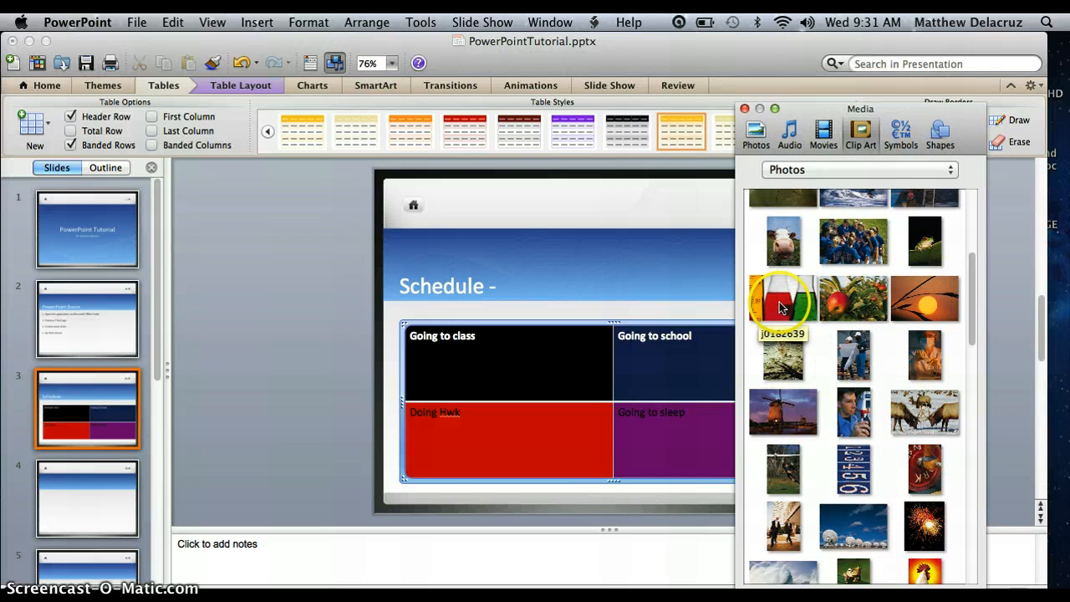
{"action": "left_click", "coordinate": [779, 308]}
{"action": "left_click_drag", "start_coordinate": [779, 307], "coordinate": [530, 383]}
{"action": "left_click_drag", "start_coordinate": [623, 441], "coordinate": [527, 377]}
{"action": "left_click_drag", "start_coordinate": [509, 362], "coordinate": [561, 377]}
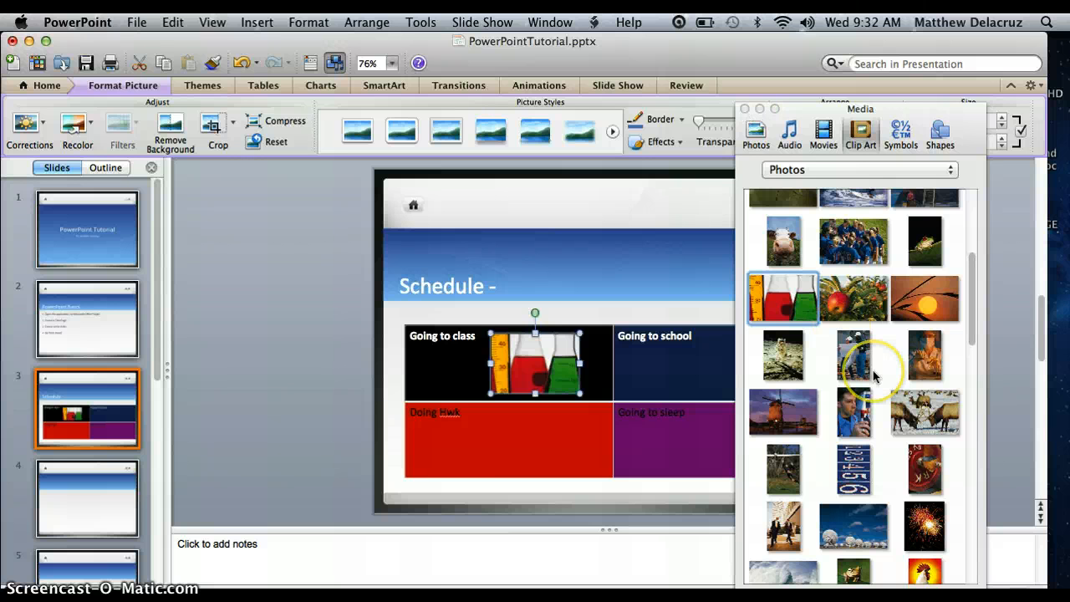
Skim the remaining clip art photos and close the media browser
{"action": "scroll", "coordinate": [874, 372], "scroll_direction": "down", "scroll_amount": 5}
{"action": "scroll", "coordinate": [874, 376], "scroll_direction": "down", "scroll_amount": 3}
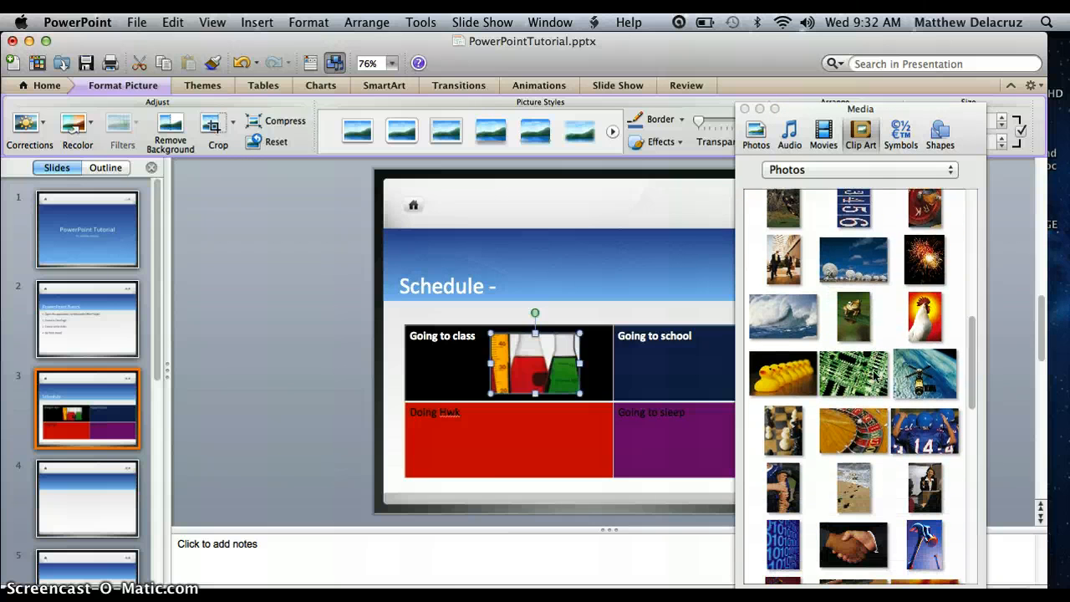
{"action": "left_click", "coordinate": [744, 109]}
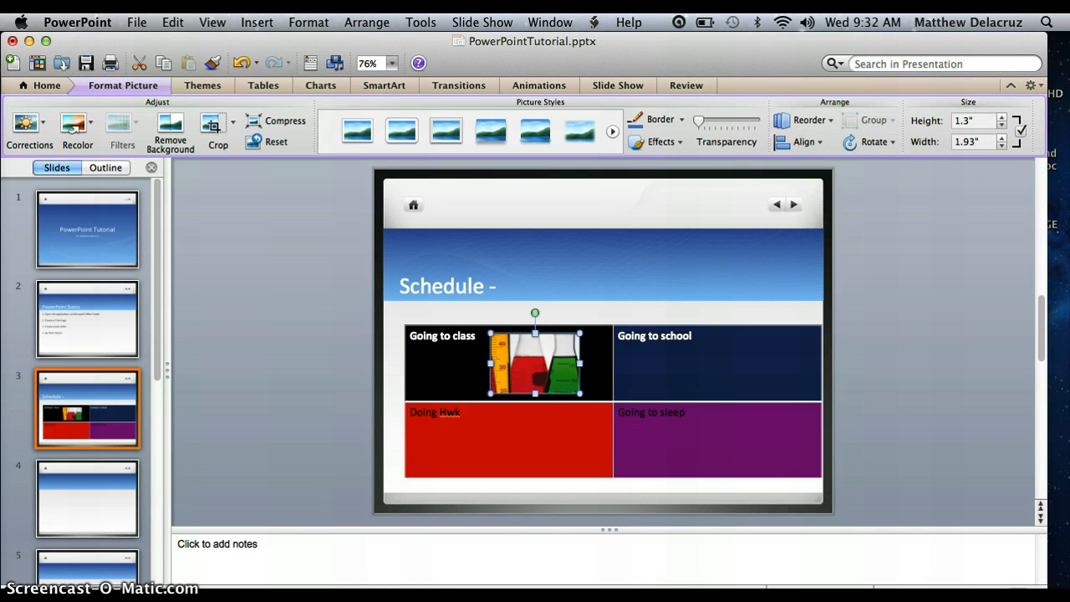
Clear the PowerPoint and Finder windows out of the way and open Google Images in Firefox
{"action": "left_click", "coordinate": [257, 21]}
{"action": "left_click", "coordinate": [254, 20]}
{"action": "left_click", "coordinate": [13, 41]}
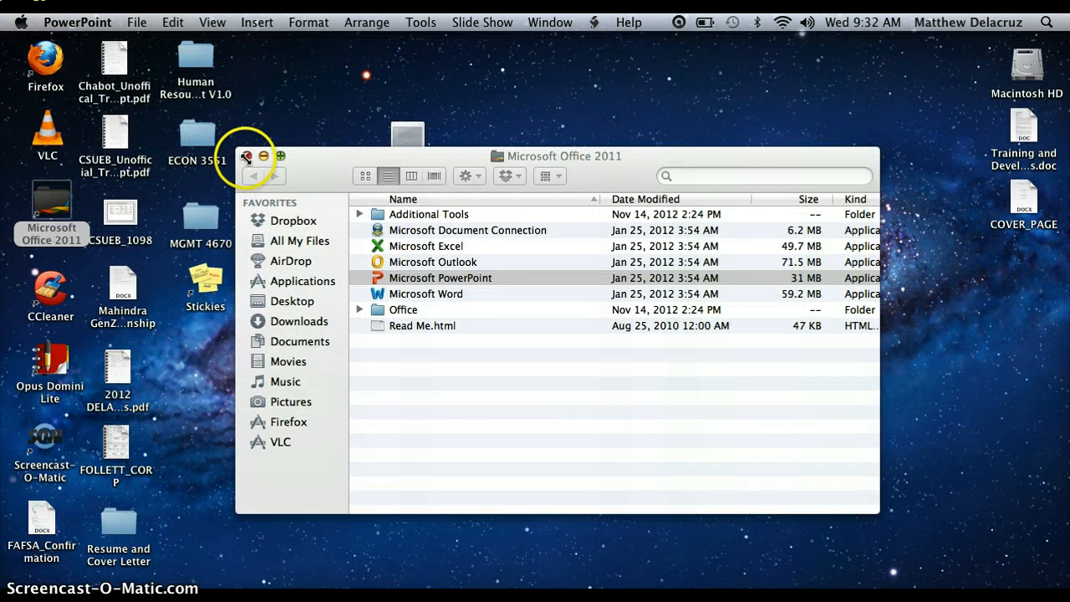
{"action": "left_click", "coordinate": [246, 156]}
{"action": "left_click", "coordinate": [42, 58]}
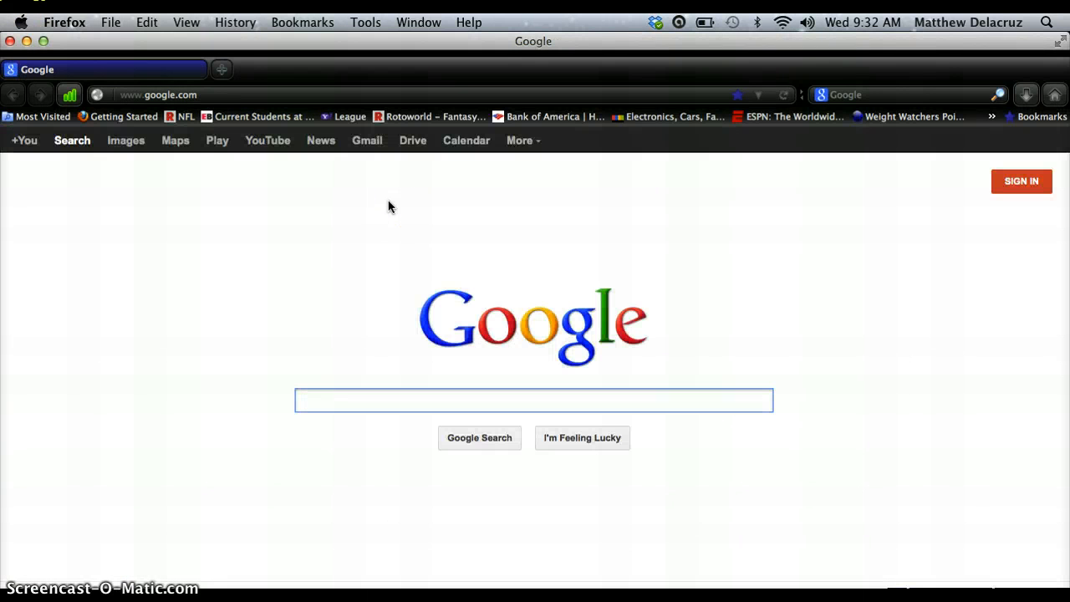
{"action": "left_click", "coordinate": [123, 143]}
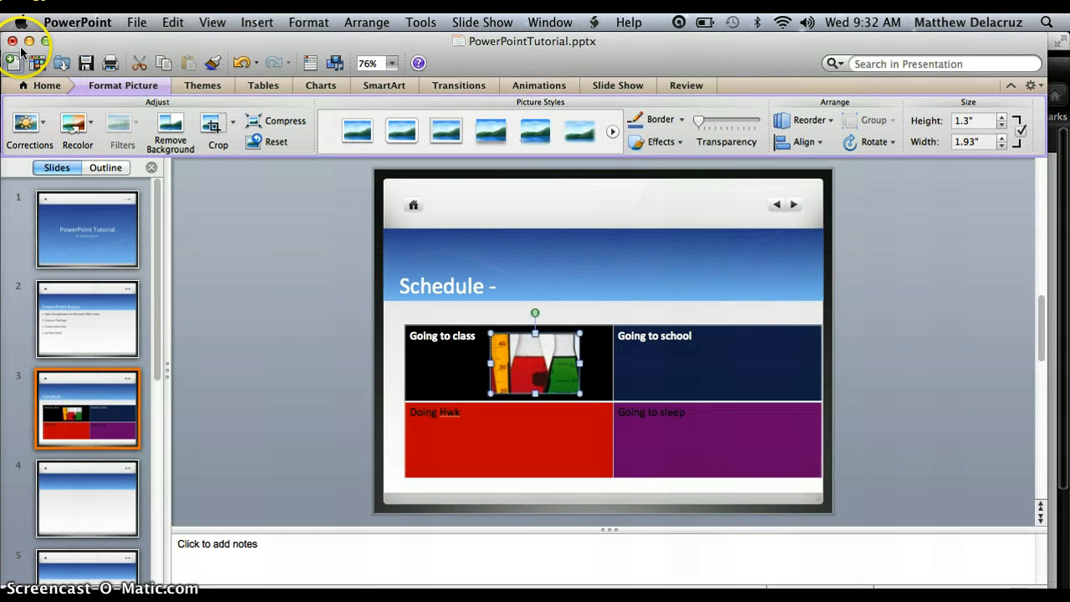
{"action": "left_click", "coordinate": [30, 41]}
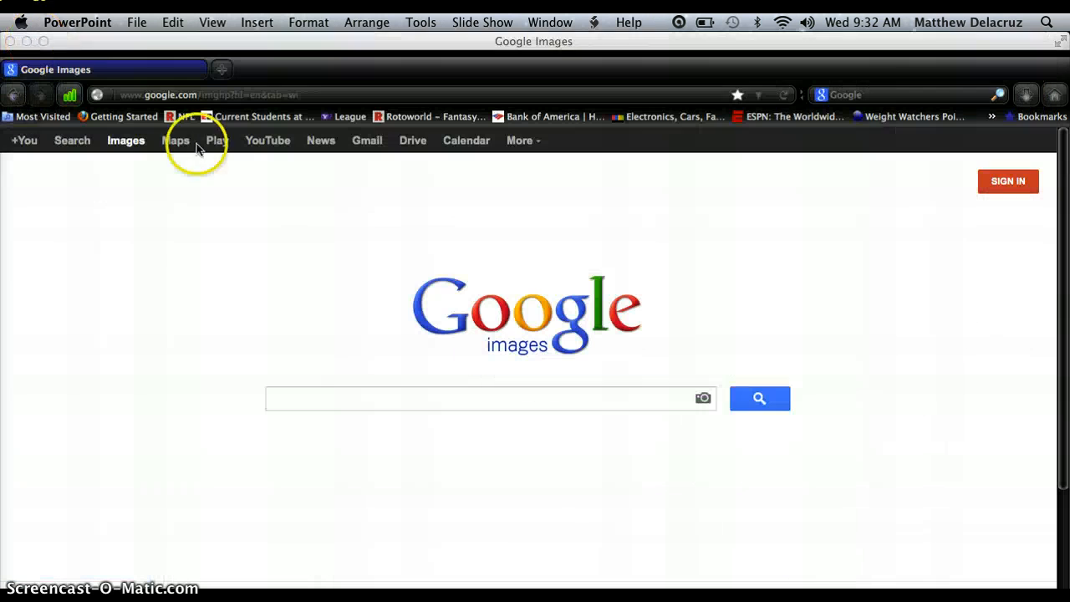
Search Google Images for "csueb"
{"action": "left_click", "coordinate": [301, 402]}
{"action": "type", "text": "csue"}
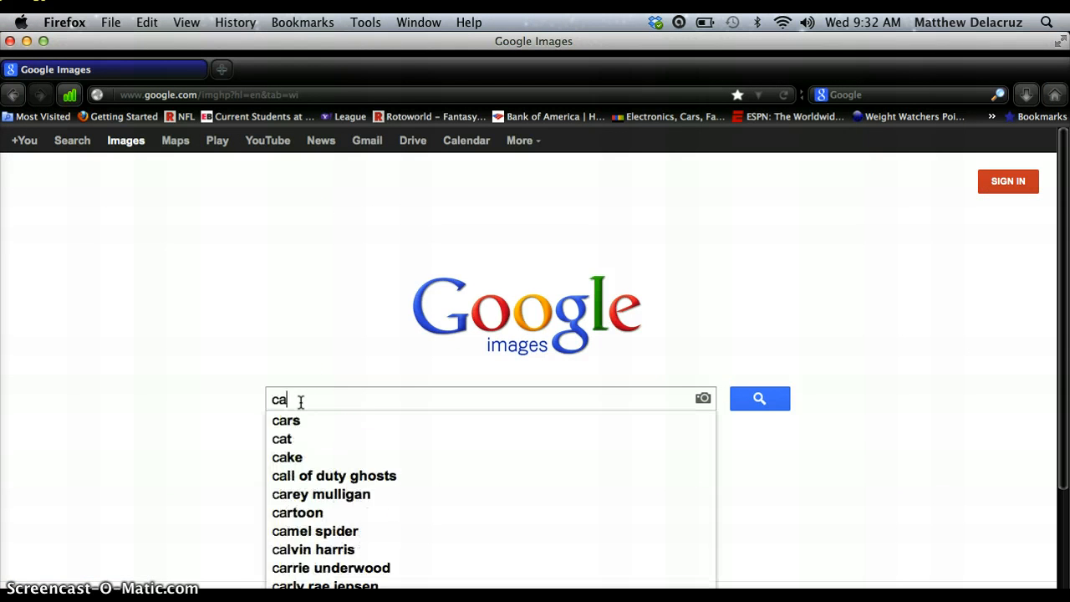
{"action": "type", "text": "b"}
{"action": "key", "text": "Return"}
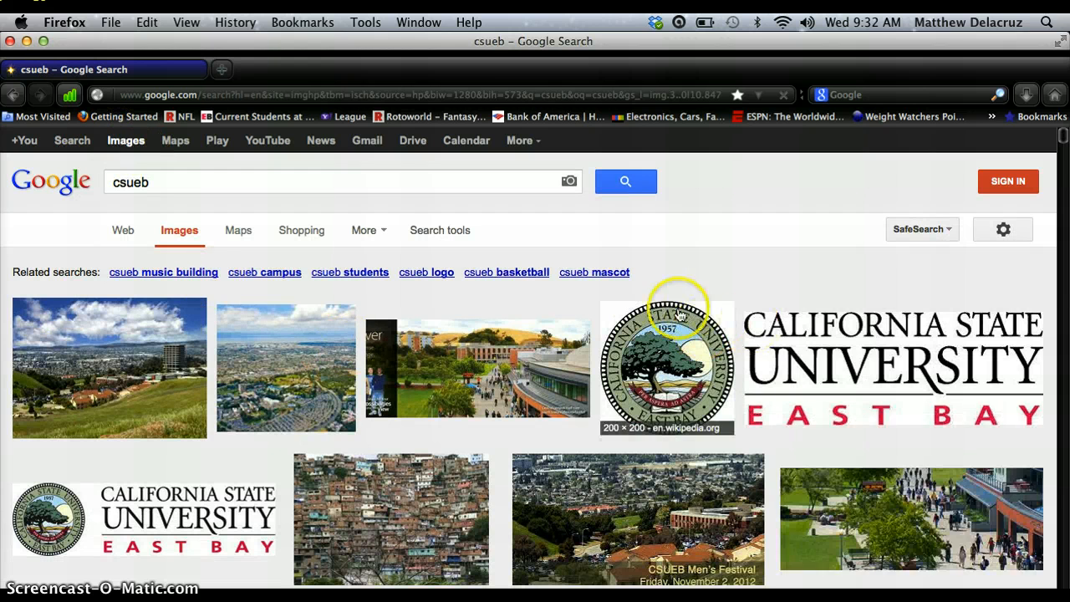
Save the round California State University East Bay seal image to Downloads as csueb.jpg
{"action": "left_click", "coordinate": [648, 330]}
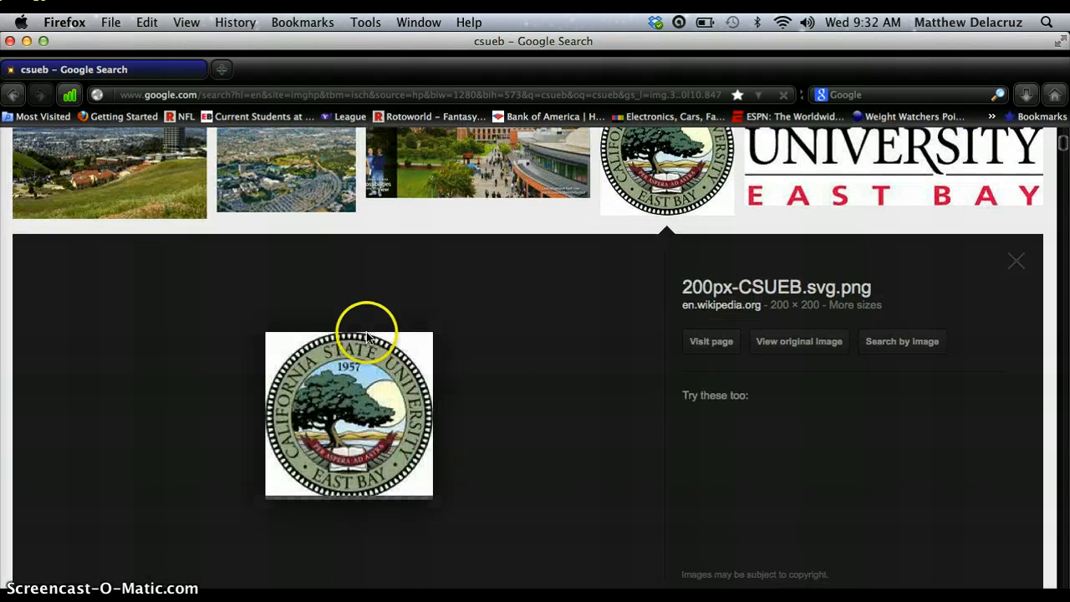
{"action": "right_click", "coordinate": [370, 401]}
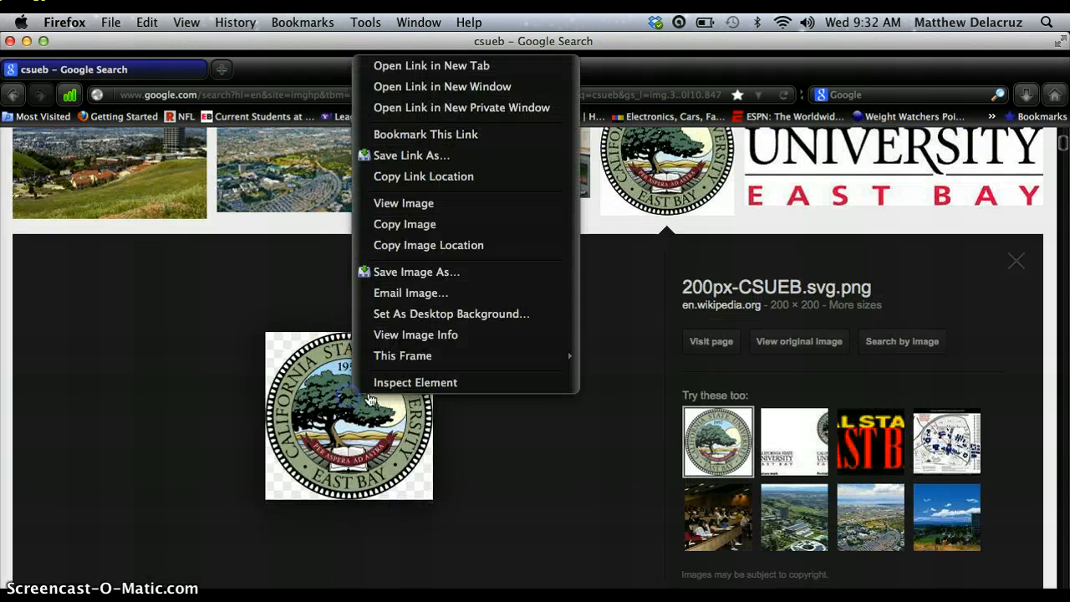
{"action": "left_click", "coordinate": [416, 271]}
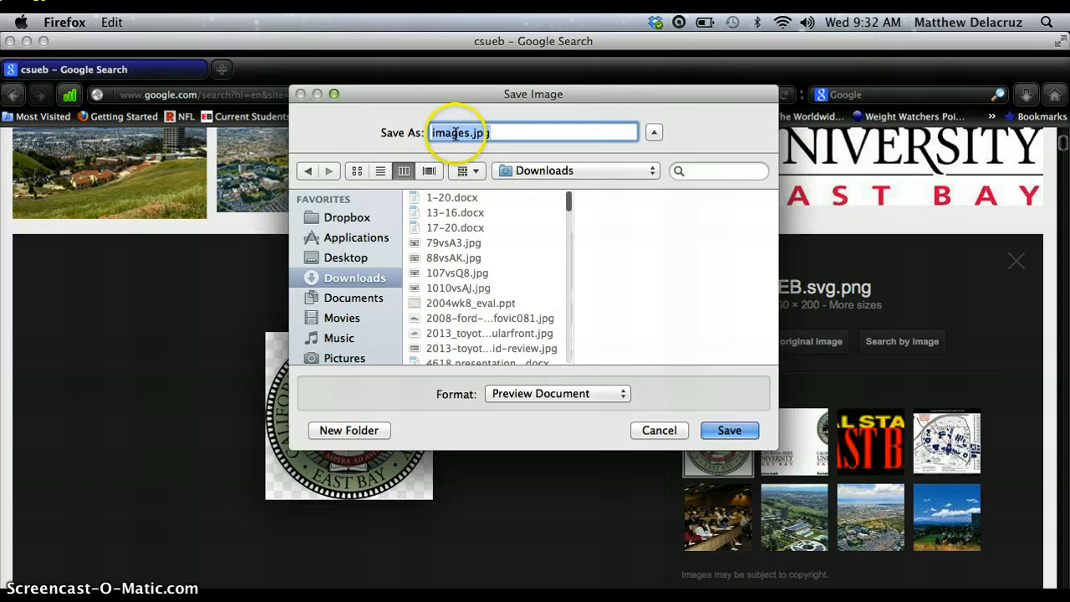
{"action": "type", "text": "csueb"}
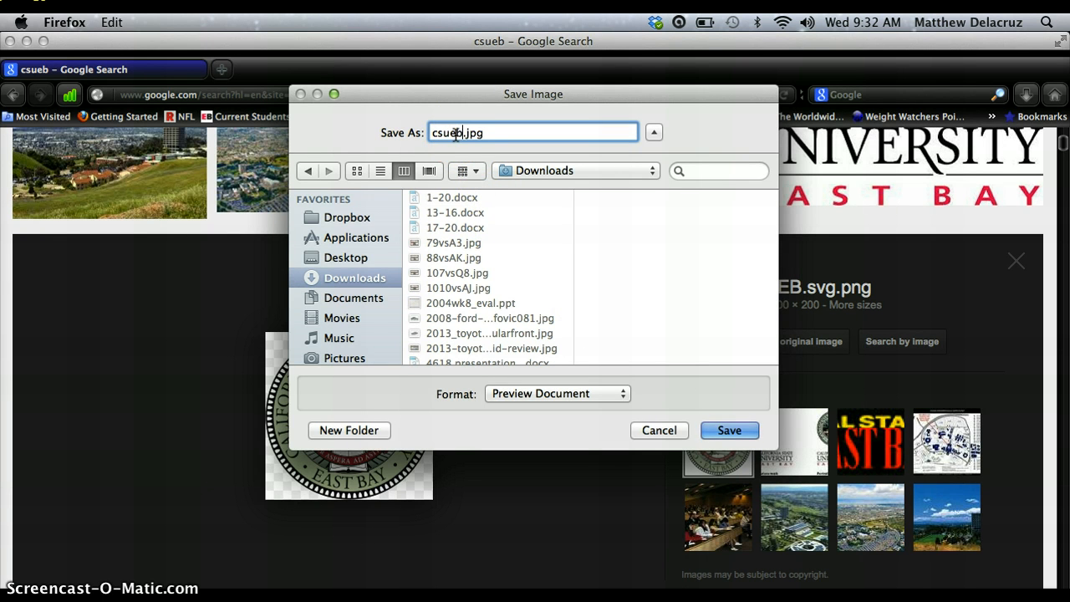
{"action": "left_click", "coordinate": [727, 430]}
{"action": "left_click", "coordinate": [639, 430]}
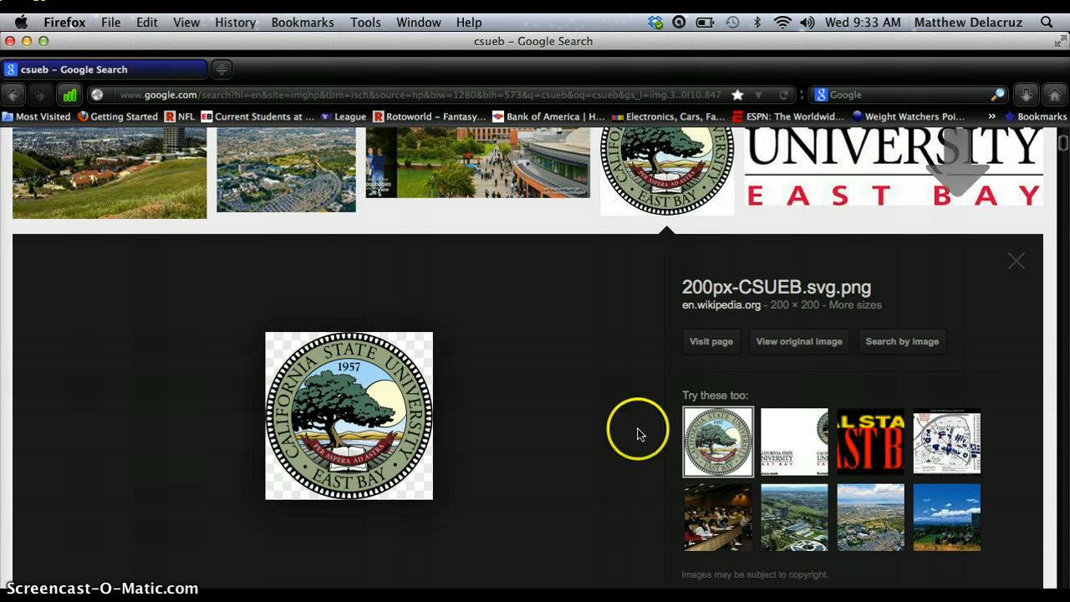
Switch back to PowerPoint and insert the picture file csueb.jpg from Downloads on the Schedule slide
{"action": "left_click", "coordinate": [27, 42]}
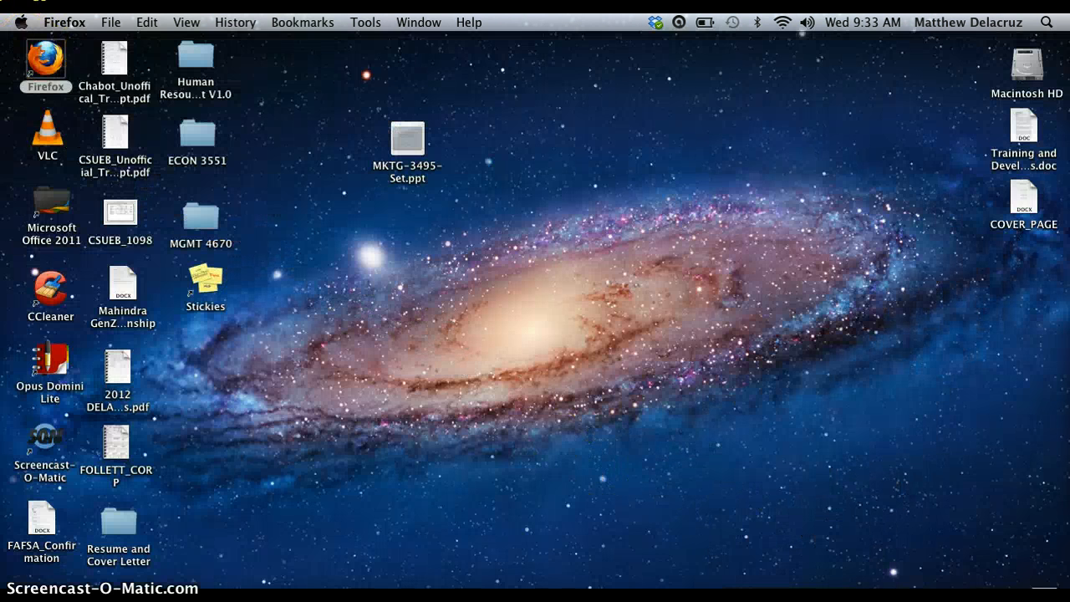
{"action": "left_click", "coordinate": [824, 597]}
{"action": "left_click", "coordinate": [690, 354]}
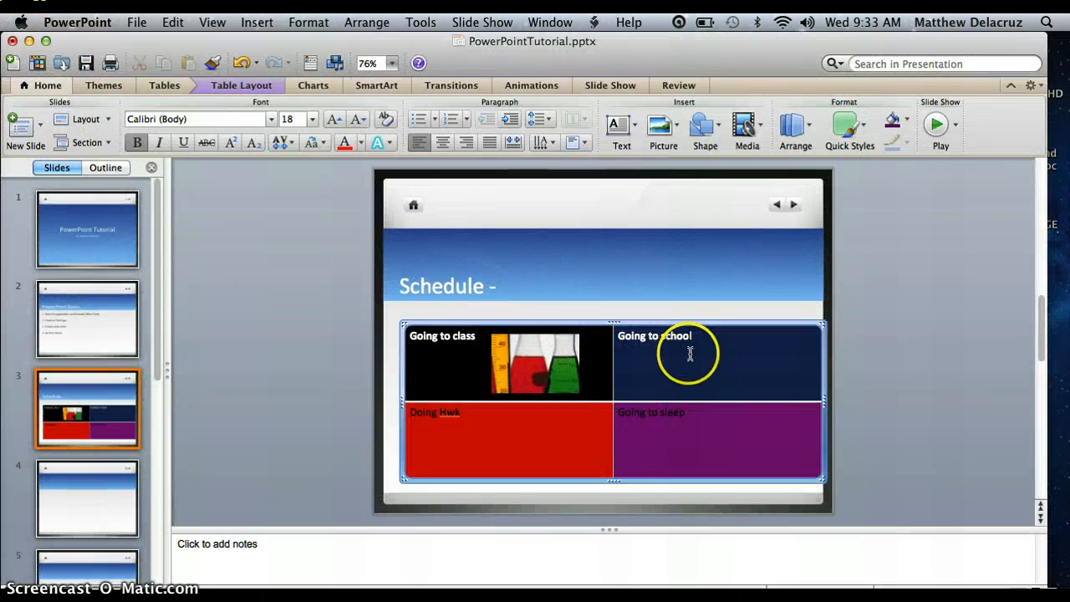
{"action": "left_click", "coordinate": [257, 22]}
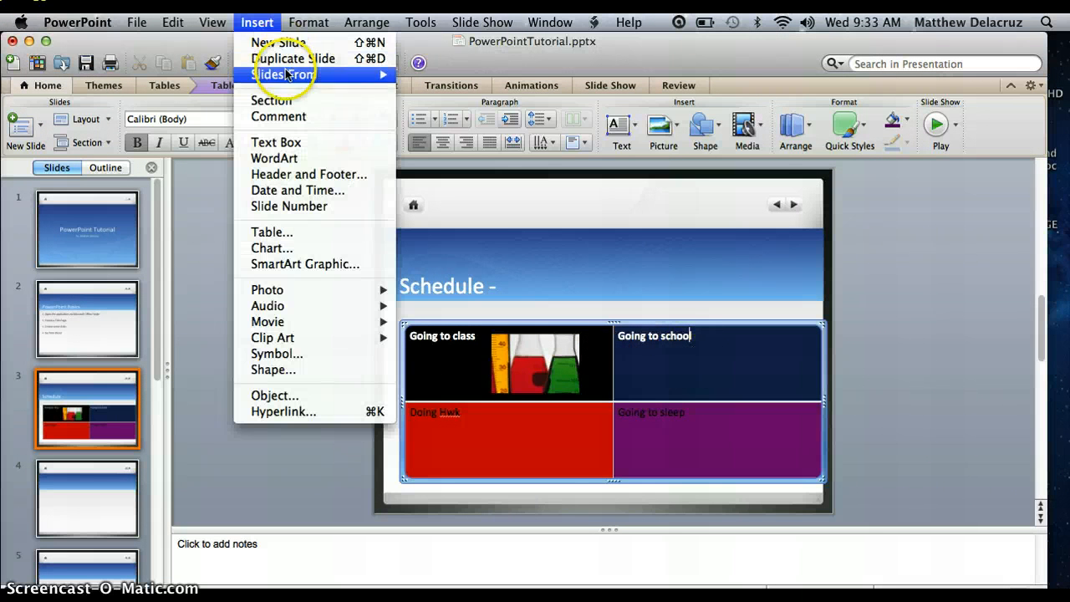
{"action": "mouse_move", "coordinate": [335, 294]}
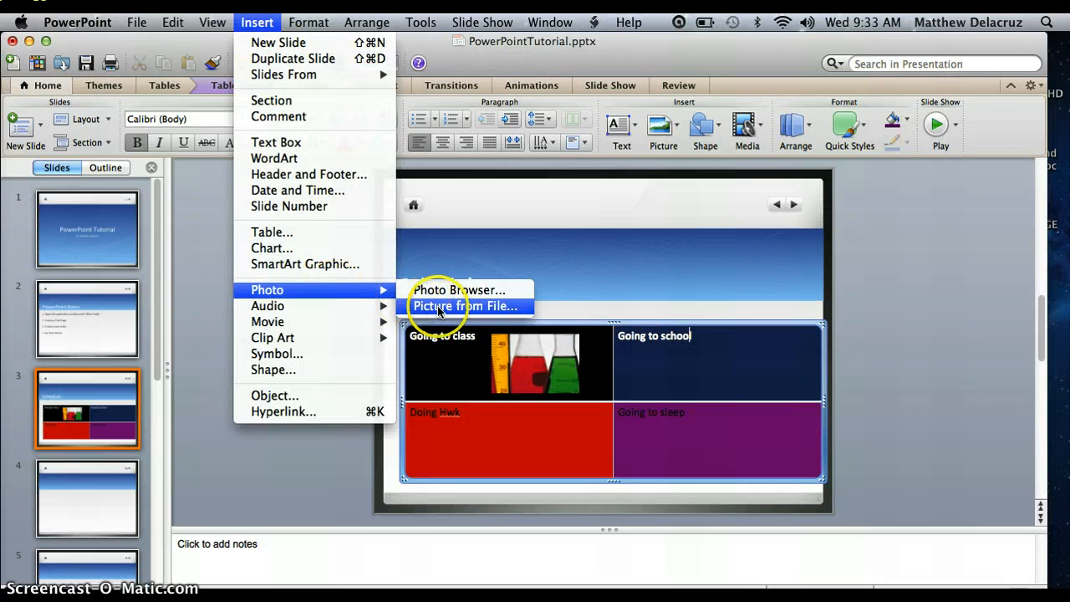
{"action": "left_click", "coordinate": [418, 306]}
{"action": "scroll", "coordinate": [587, 255], "scroll_direction": "down", "scroll_amount": 10}
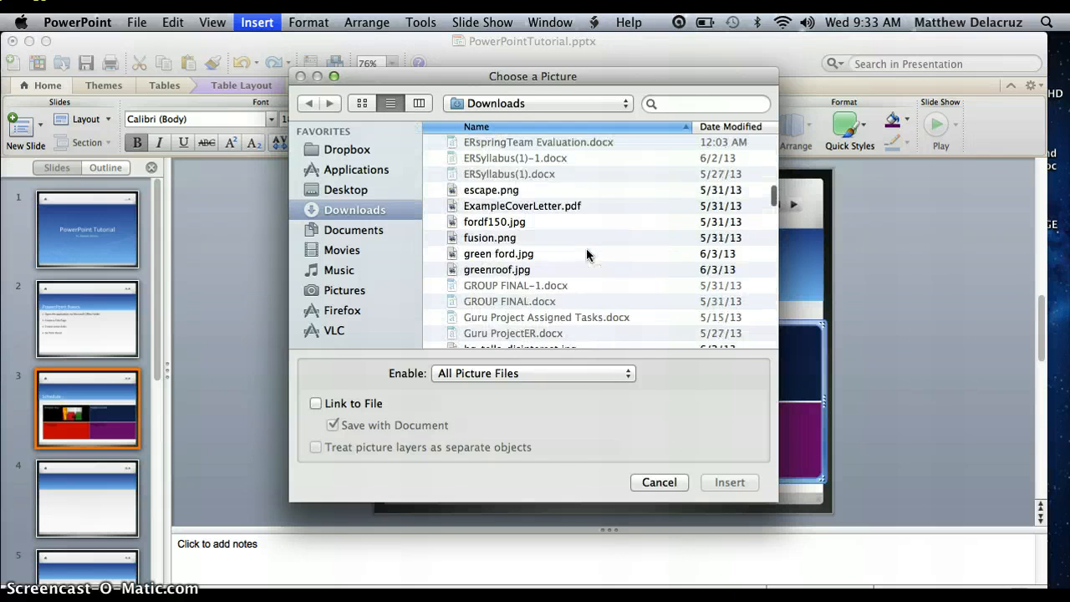
{"action": "scroll", "coordinate": [587, 254], "scroll_direction": "up", "scroll_amount": 3}
{"action": "scroll", "coordinate": [544, 218], "scroll_direction": "up", "scroll_amount": 1}
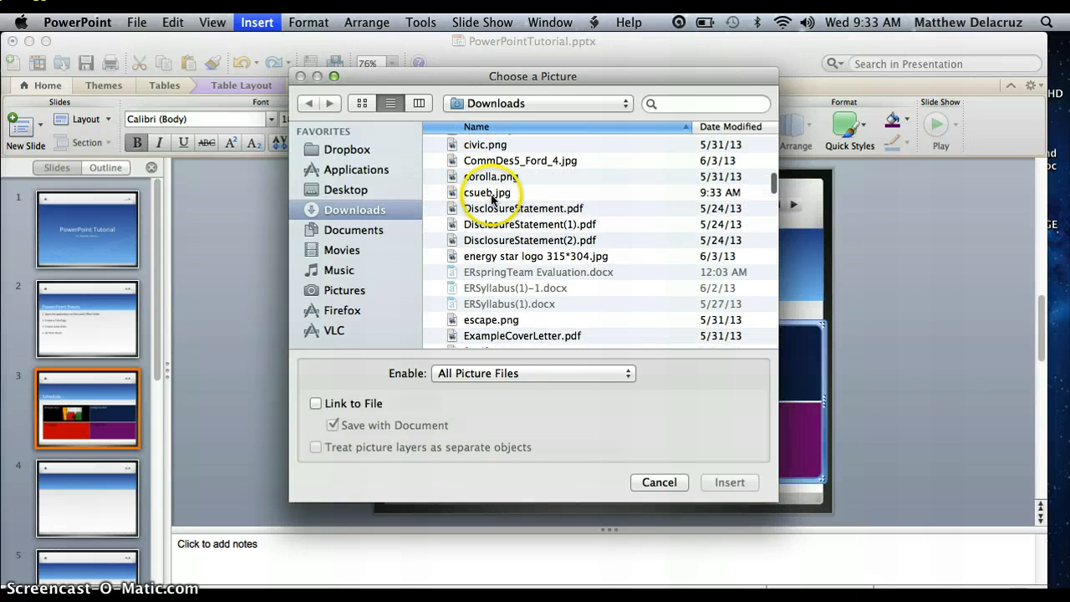
{"action": "double_click", "coordinate": [473, 189]}
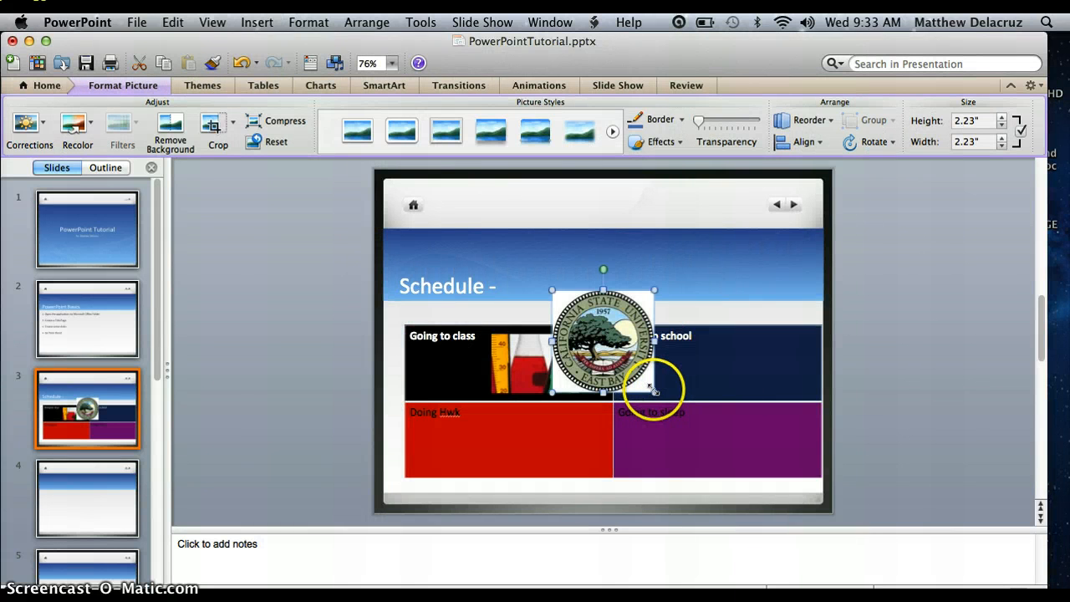
Shrink the university seal to about 1.3" square and place it inside the "Going to school" cell
{"action": "left_click_drag", "start_coordinate": [654, 390], "coordinate": [630, 362]}
{"action": "left_click_drag", "start_coordinate": [586, 329], "coordinate": [724, 368]}
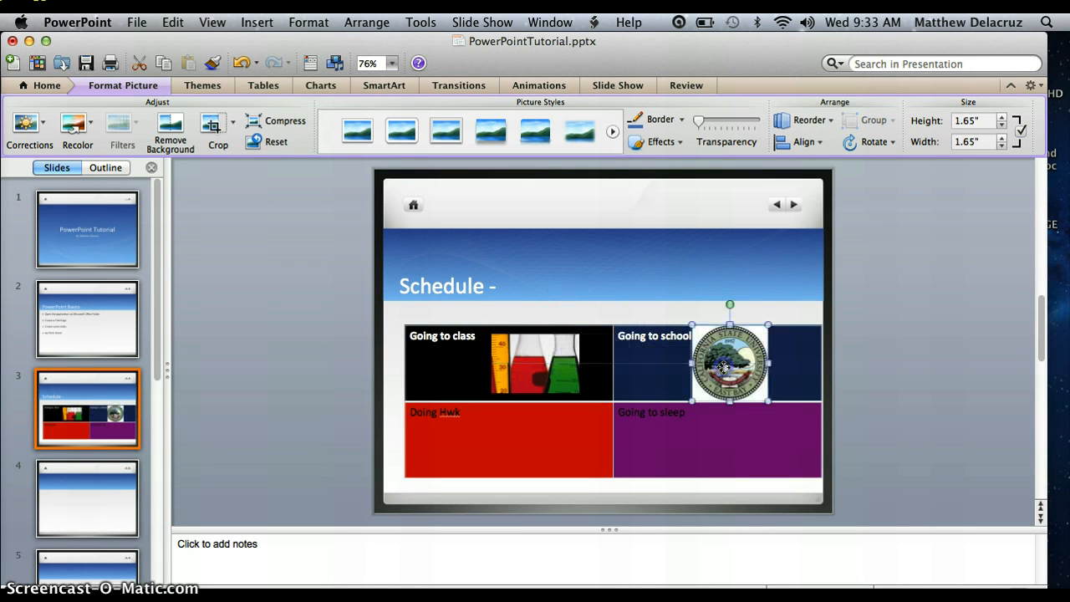
{"action": "left_click", "coordinate": [768, 401]}
{"action": "left_click_drag", "start_coordinate": [769, 400], "coordinate": [731, 370]}
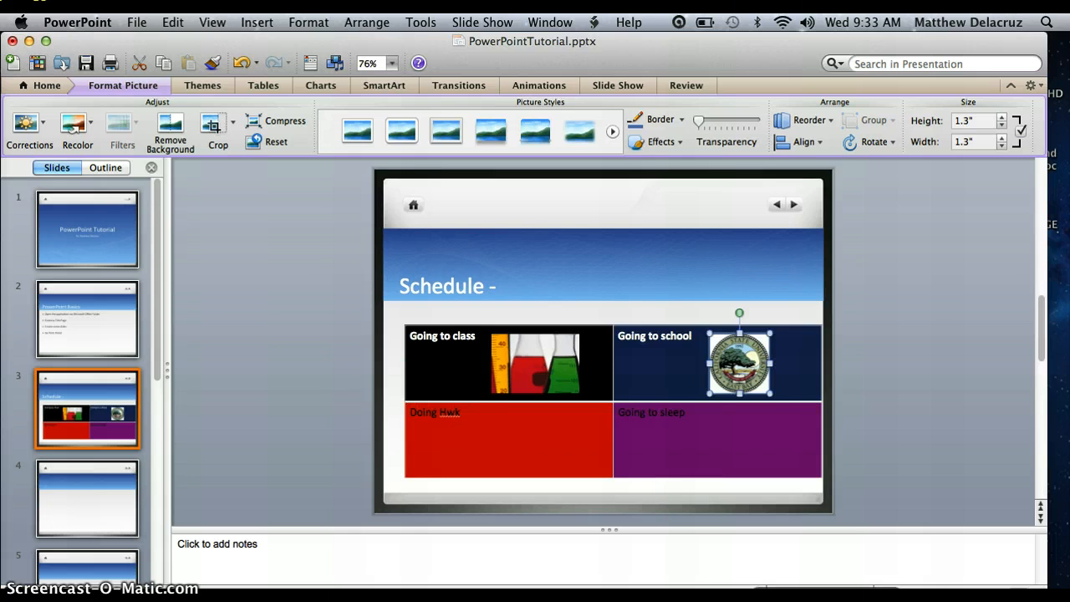
Switch to Firefox and search Google Images for "homework"
{"action": "key", "text": "super+Tab"}
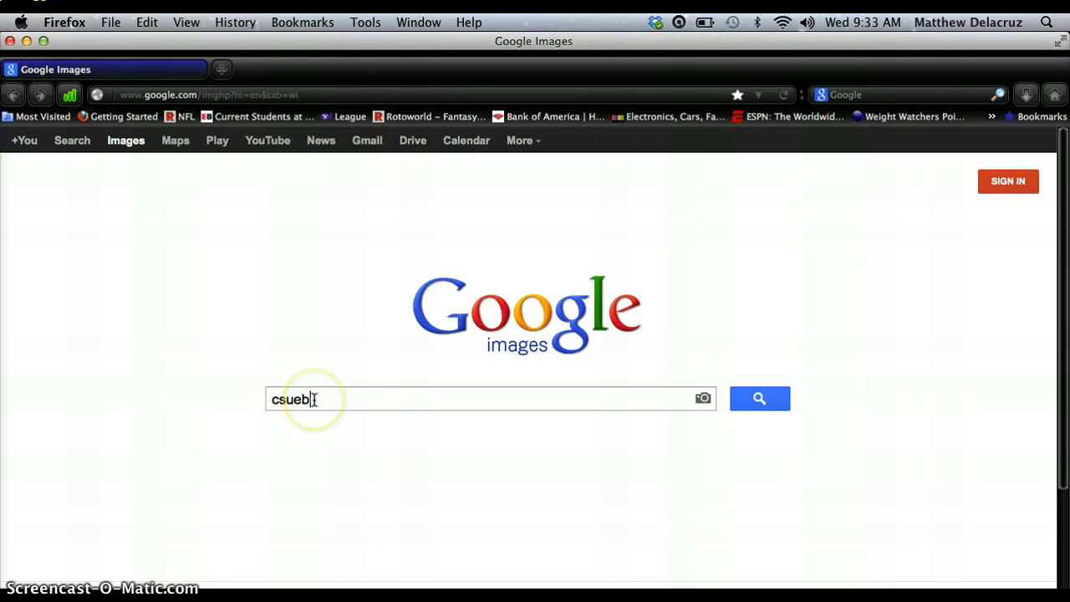
{"action": "double_click", "coordinate": [315, 400]}
{"action": "type", "text": "do"}
{"action": "key", "text": "BackSpace"}
{"action": "key", "text": "BackSpace"}
{"action": "type", "text": "hw"}
{"action": "key", "text": "BackSpace"}
{"action": "type", "text": "omework"}
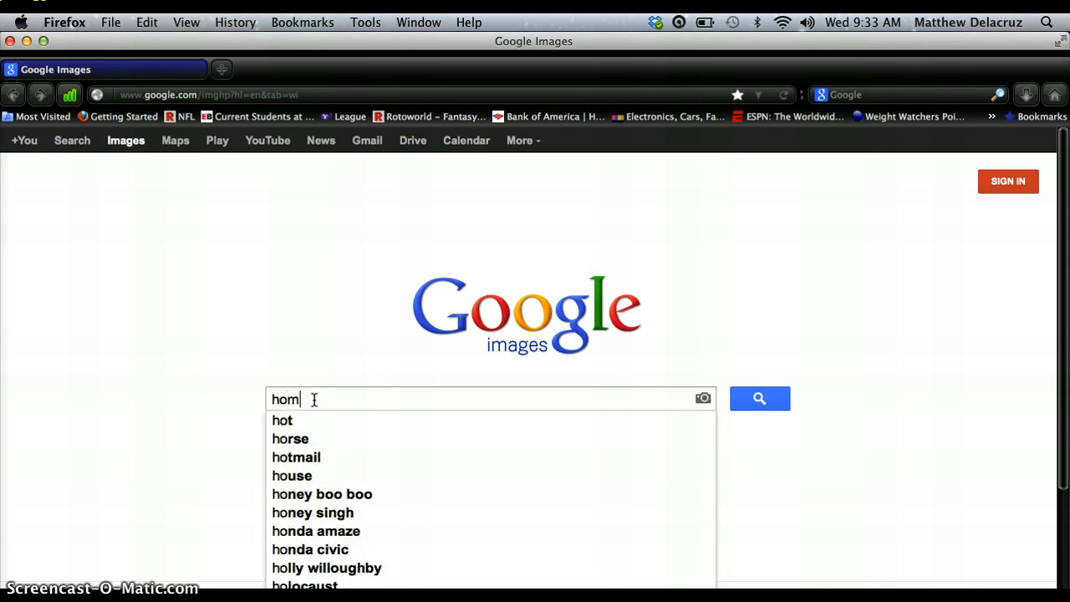
{"action": "key", "text": "Return"}
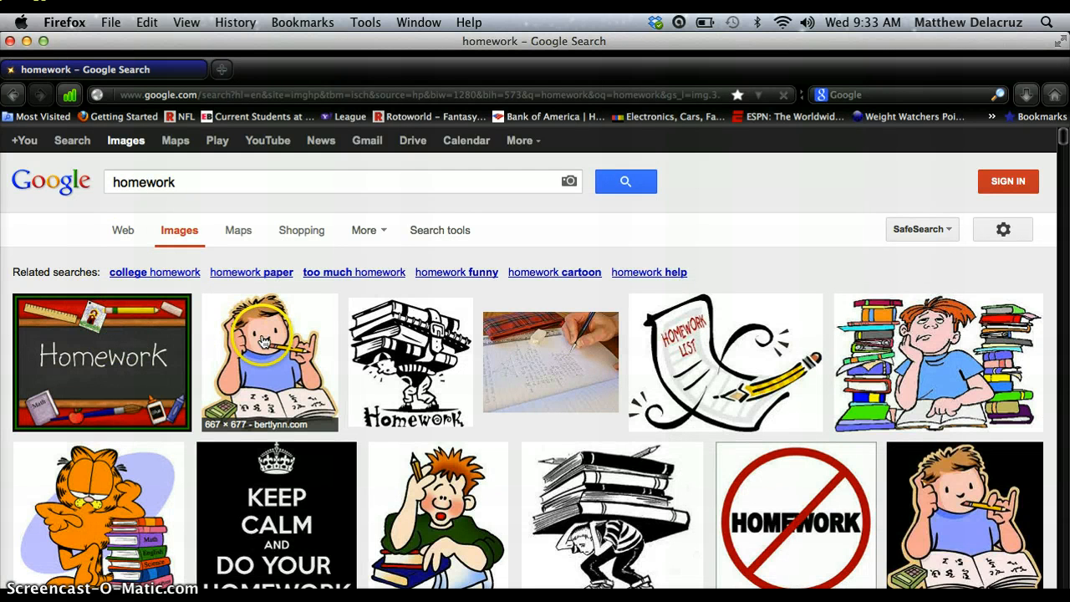
Save the enlarged clip art of the boy doing homework to Downloads as hwk.jpg
{"action": "left_click", "coordinate": [307, 337]}
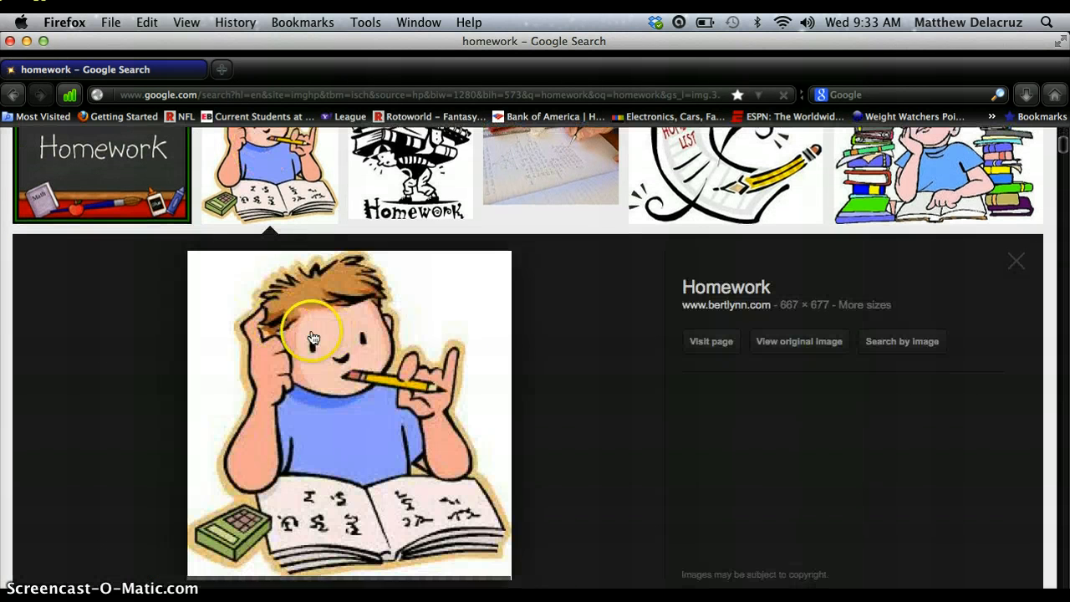
{"action": "right_click", "coordinate": [328, 335]}
{"action": "left_click", "coordinate": [416, 249]}
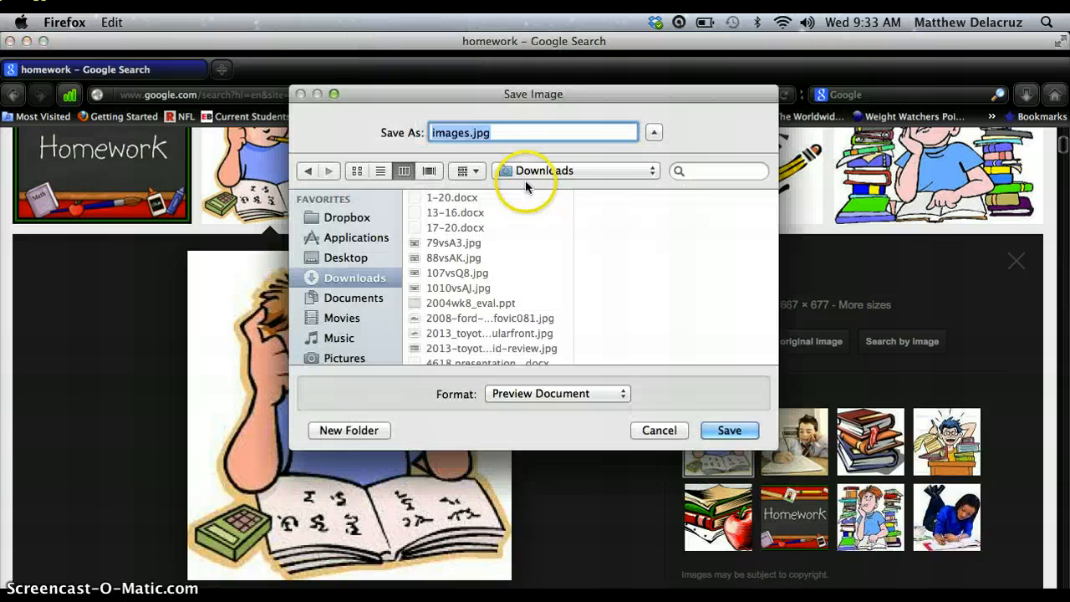
{"action": "type", "text": "h"}
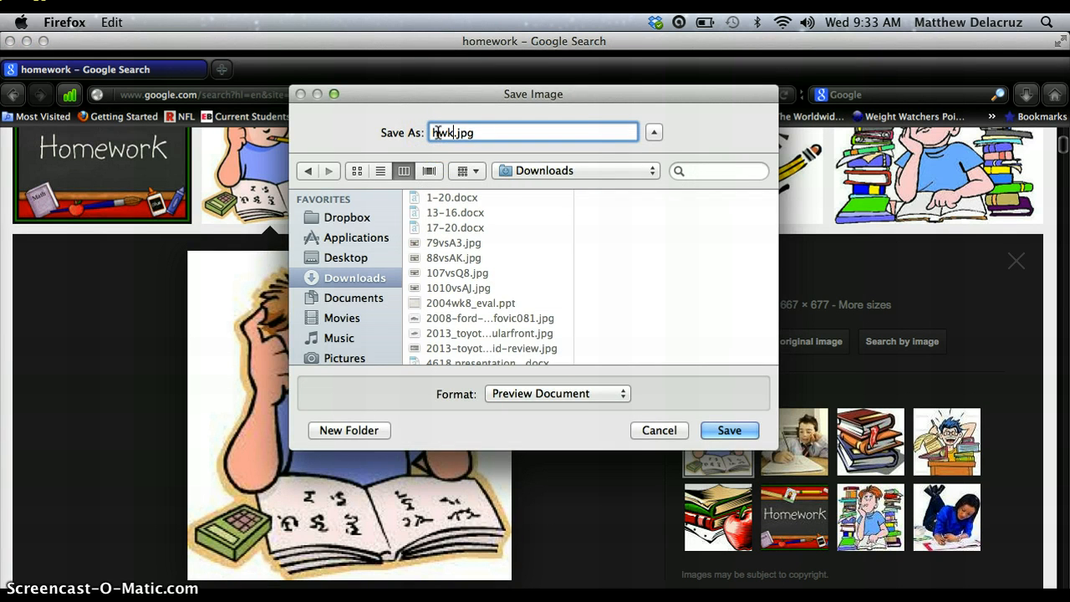
{"action": "type", "text": "wk"}
{"action": "key", "text": "Return"}
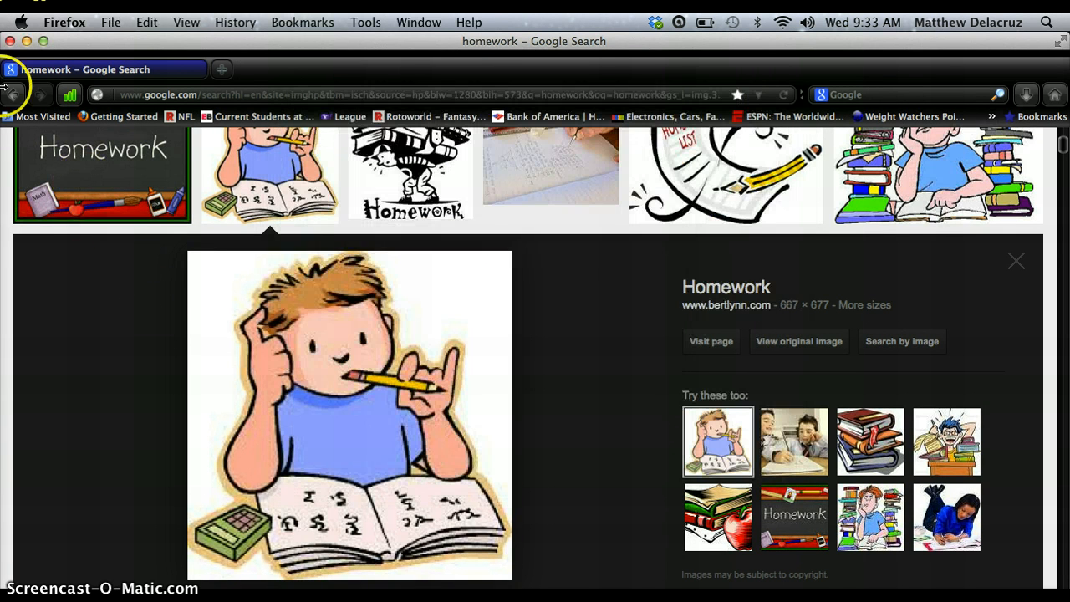
Switch back to PowerPoint and insert the picture file hwk.jpg from Downloads on the Schedule slide
{"action": "left_click", "coordinate": [26, 41]}
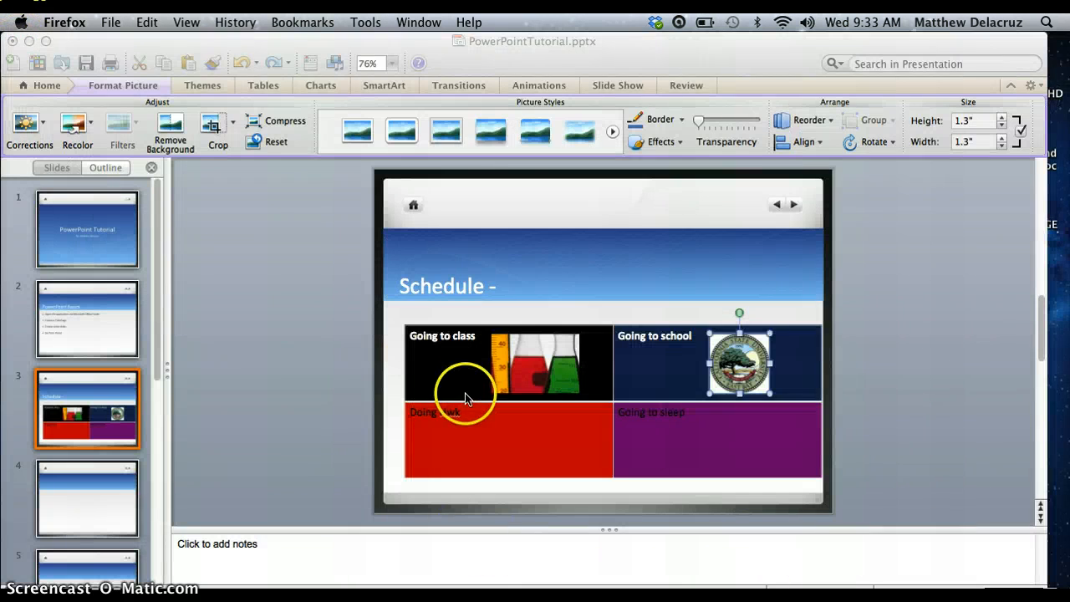
{"action": "left_click", "coordinate": [256, 22]}
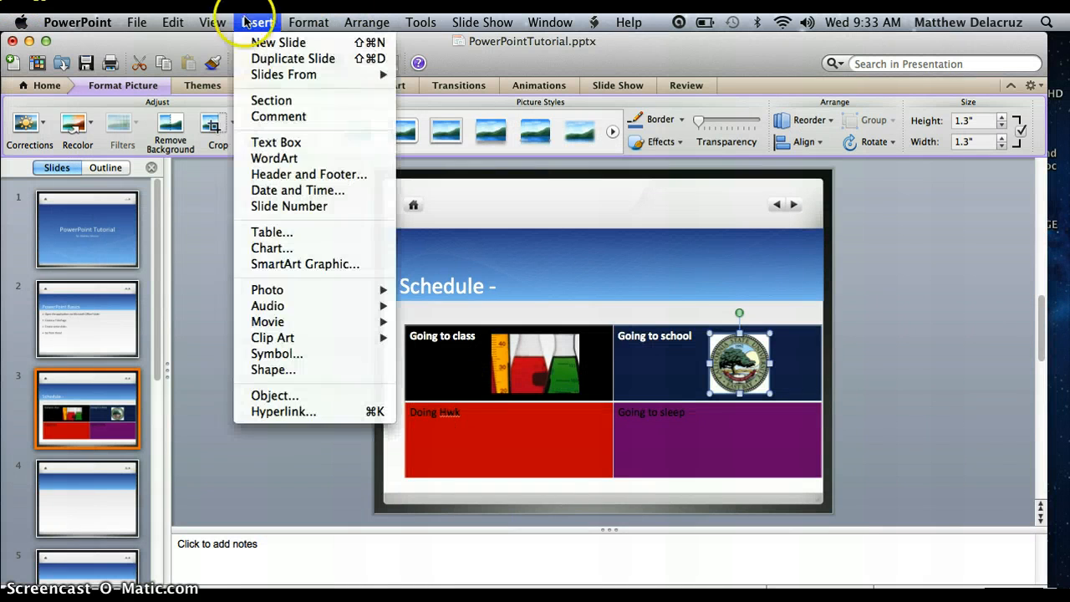
{"action": "mouse_move", "coordinate": [338, 289]}
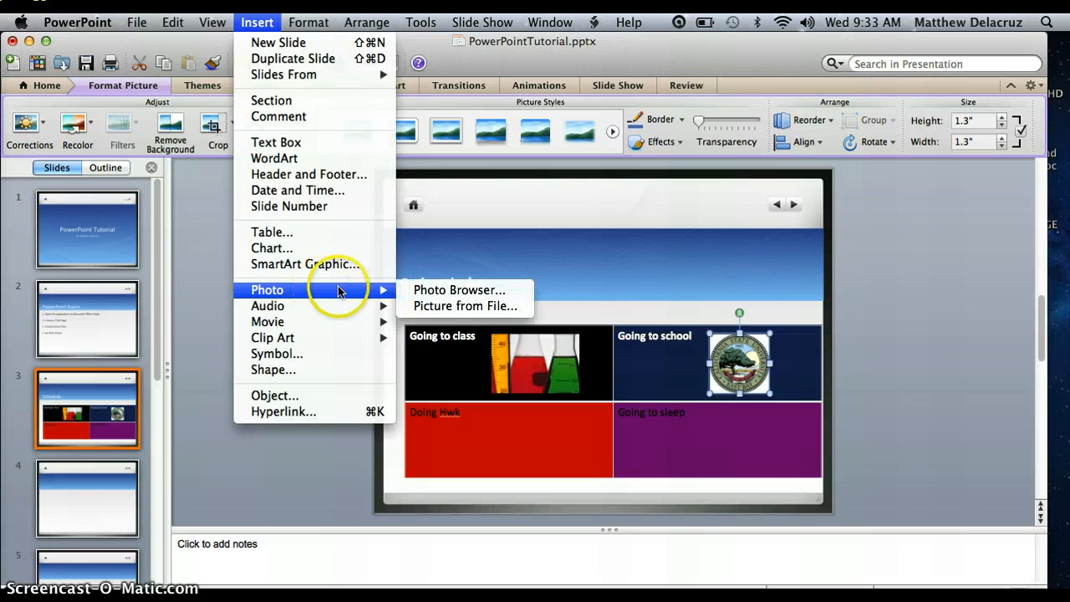
{"action": "left_click", "coordinate": [430, 303]}
{"action": "scroll", "coordinate": [546, 246], "scroll_direction": "down", "scroll_amount": 15}
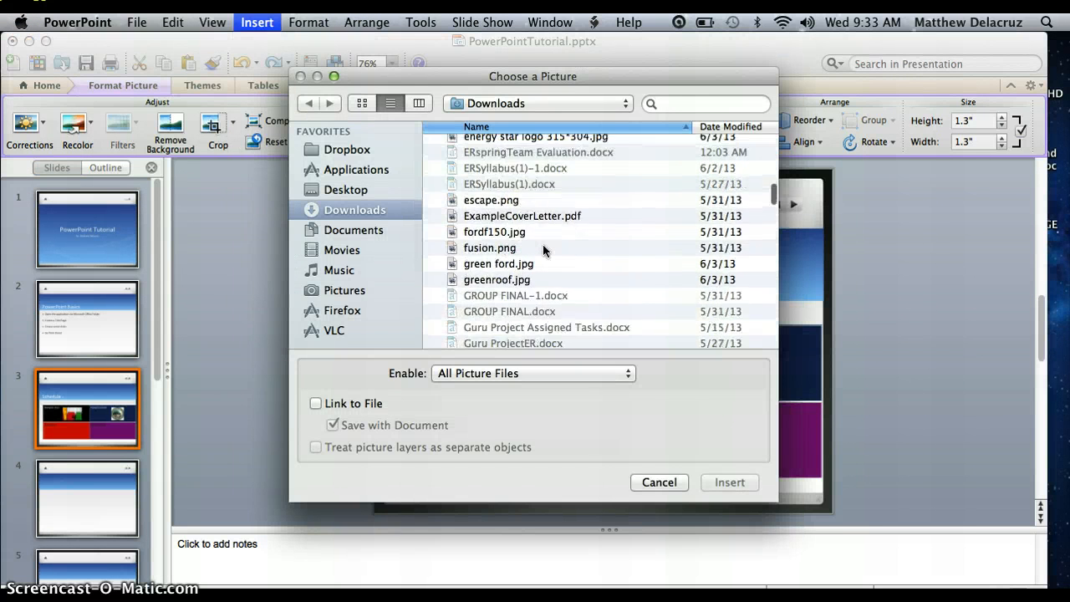
{"action": "scroll", "coordinate": [543, 248], "scroll_direction": "down", "scroll_amount": 2}
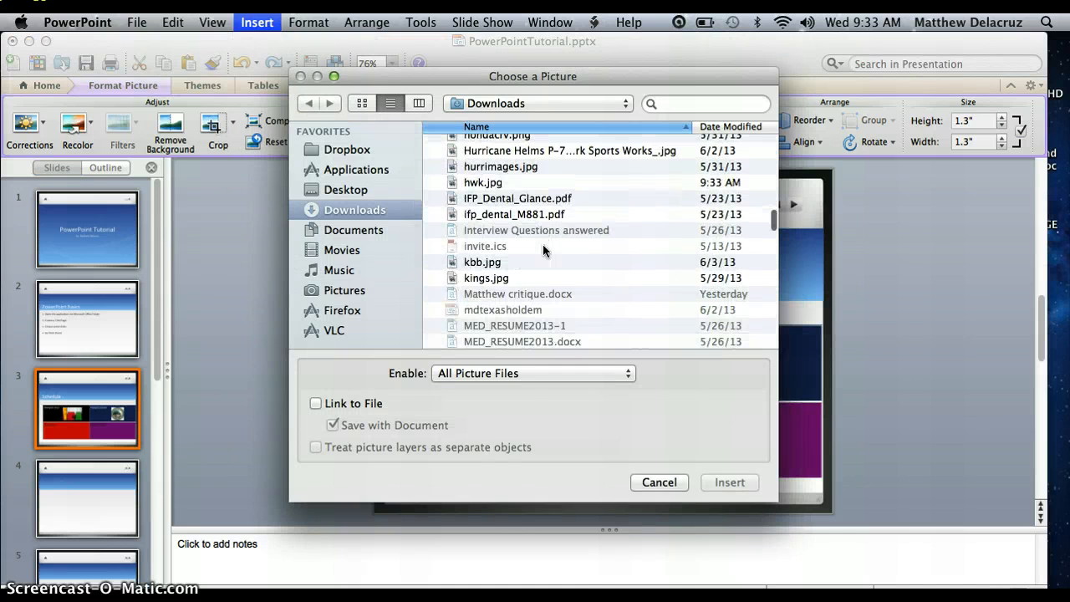
{"action": "double_click", "coordinate": [481, 183]}
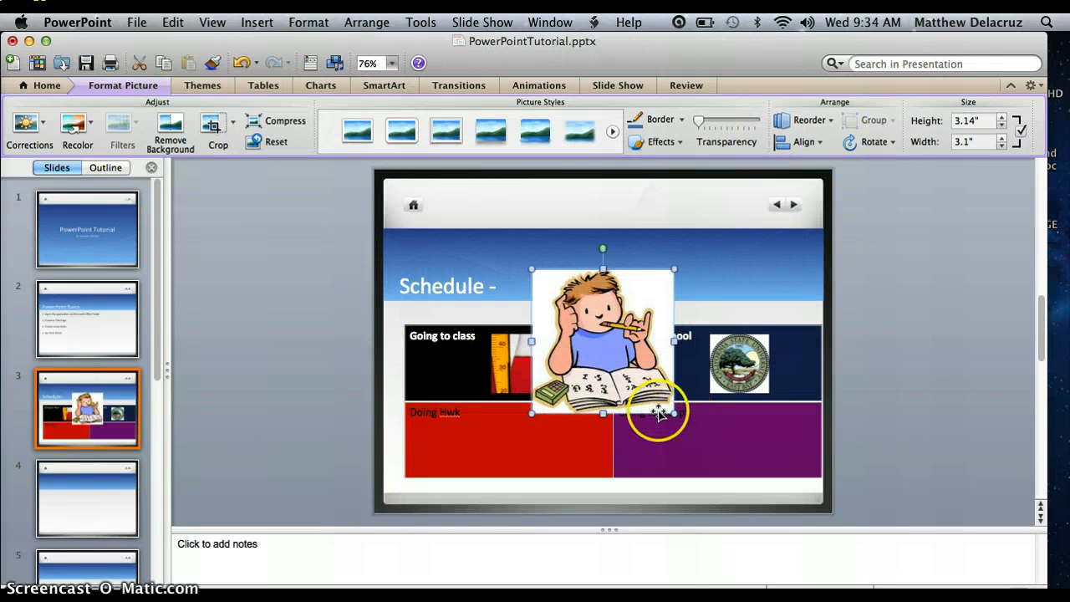
Shrink the homework picture and place it inside the red "Doing Hwk" cell beside the text
{"action": "left_click_drag", "start_coordinate": [673, 410], "coordinate": [595, 333]}
{"action": "left_click_drag", "start_coordinate": [539, 432], "coordinate": [538, 443]}
Add a line of text reading "zzzzzzzzz" below "Going to sleep" in the purple table cell
{"action": "left_click", "coordinate": [700, 447]}
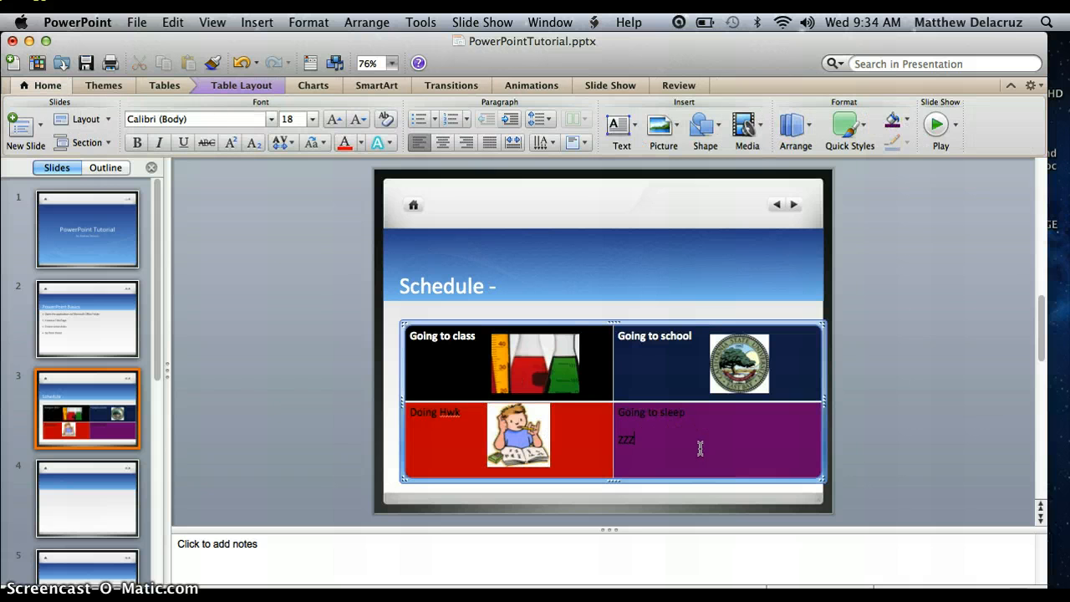
{"action": "type", "text": "zzzzzz"}
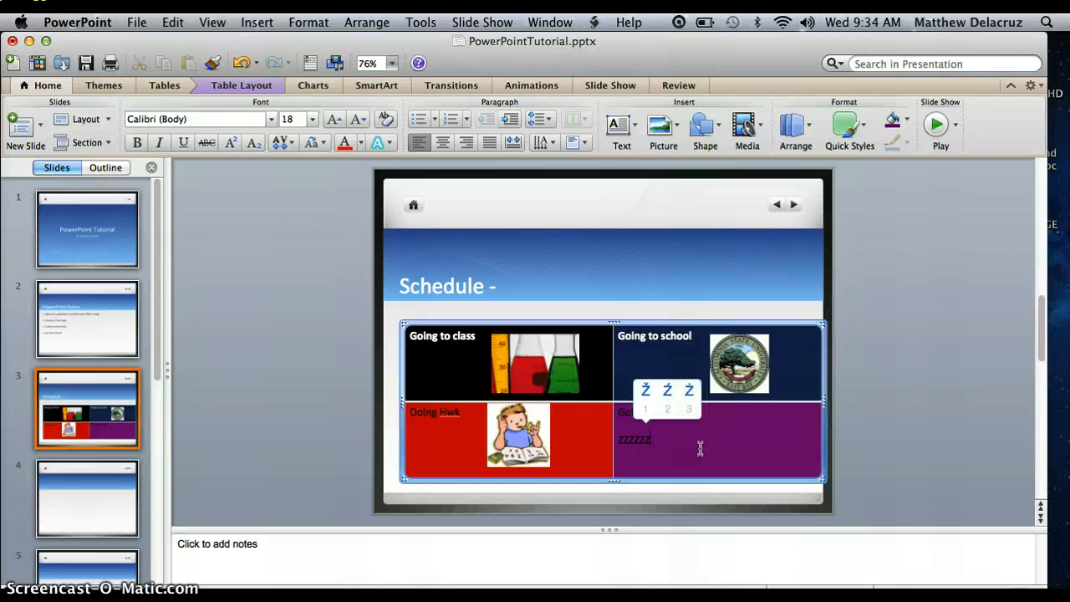
{"action": "type", "text": "zz"}
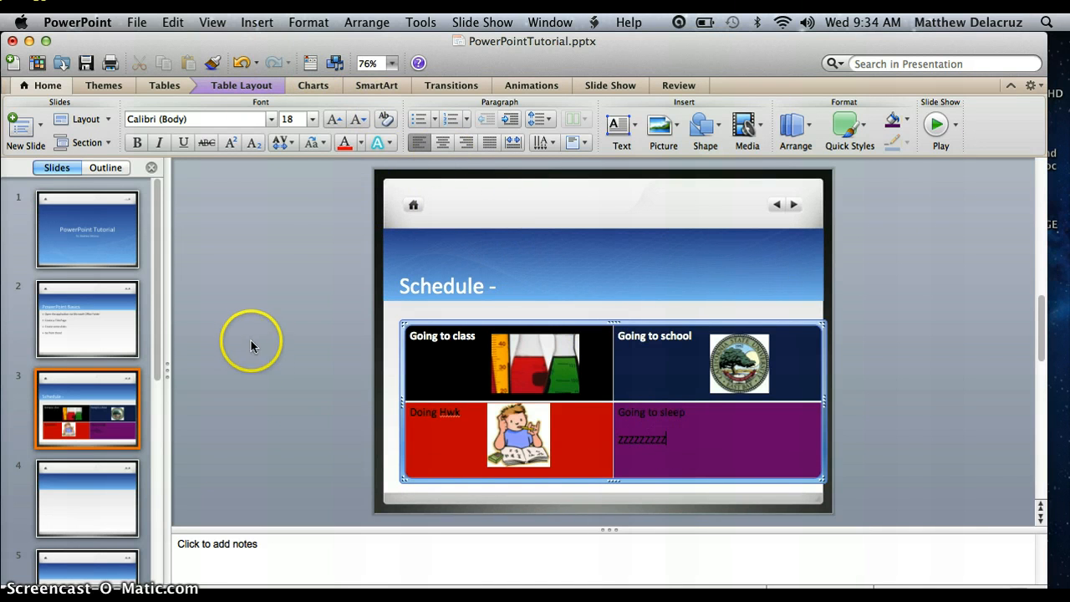
Create WordArt from the "zzzzzzzzz" text and move it into the purple "Going to sleep" cell
{"action": "left_click_drag", "start_coordinate": [672, 441], "coordinate": [618, 440]}
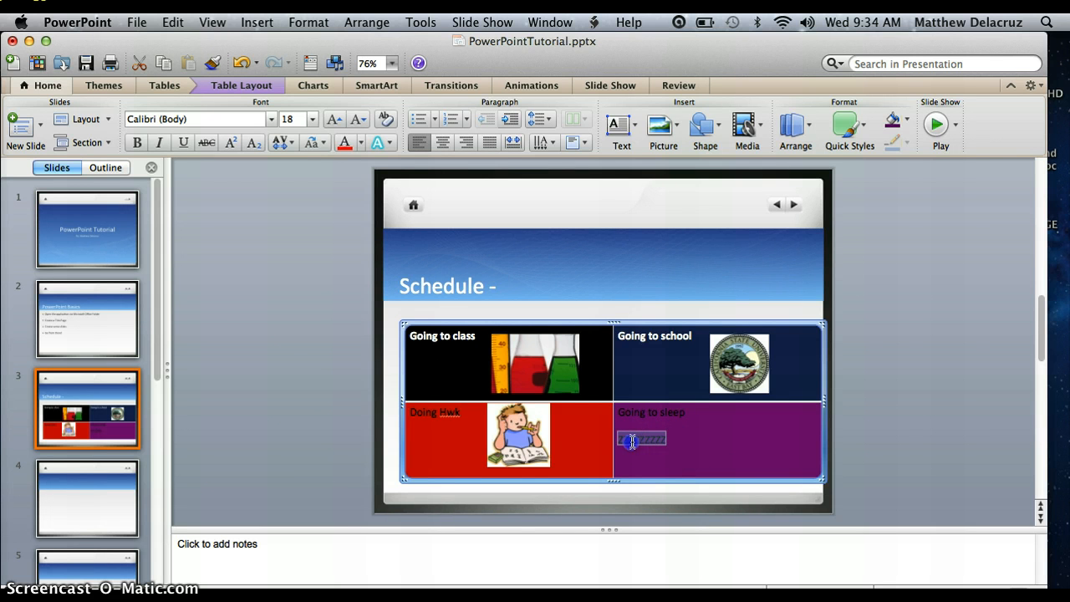
{"action": "left_click", "coordinate": [373, 84]}
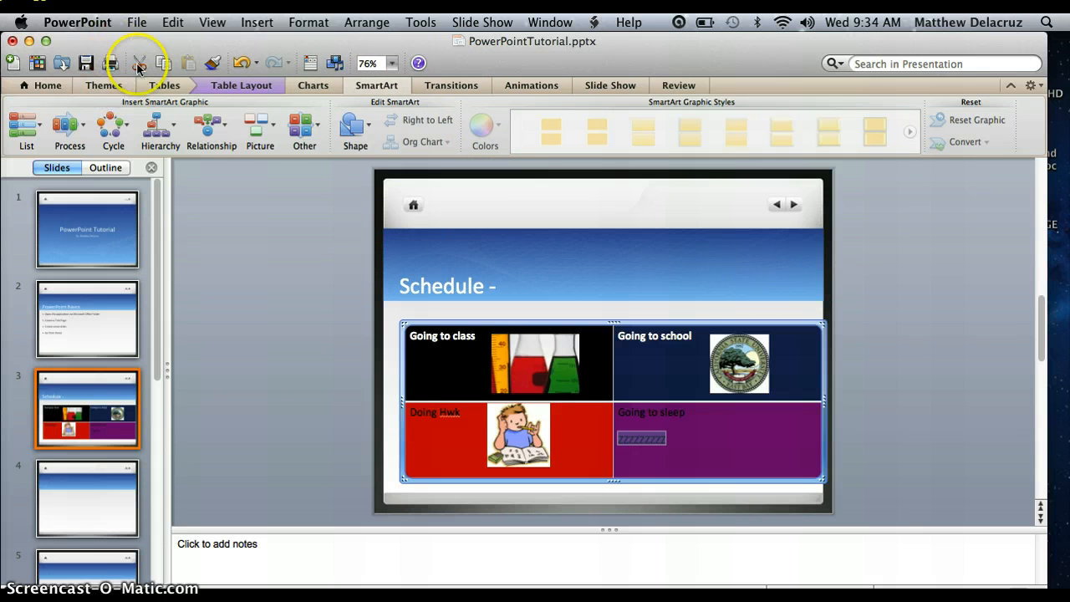
{"action": "left_click", "coordinate": [105, 86]}
{"action": "left_click", "coordinate": [38, 89]}
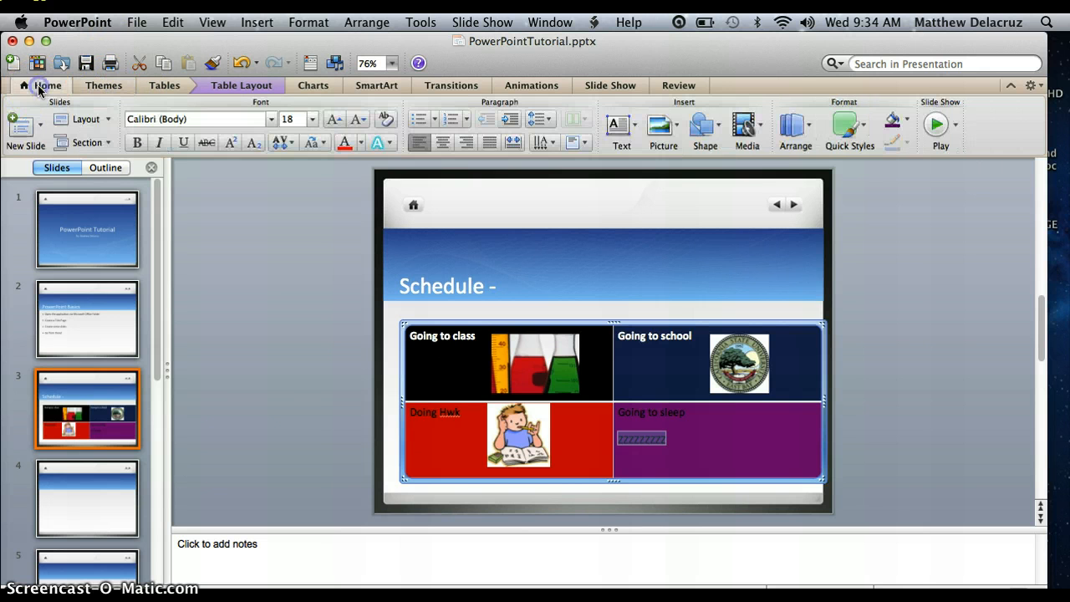
{"action": "left_click", "coordinate": [633, 127]}
{"action": "left_click", "coordinate": [652, 166]}
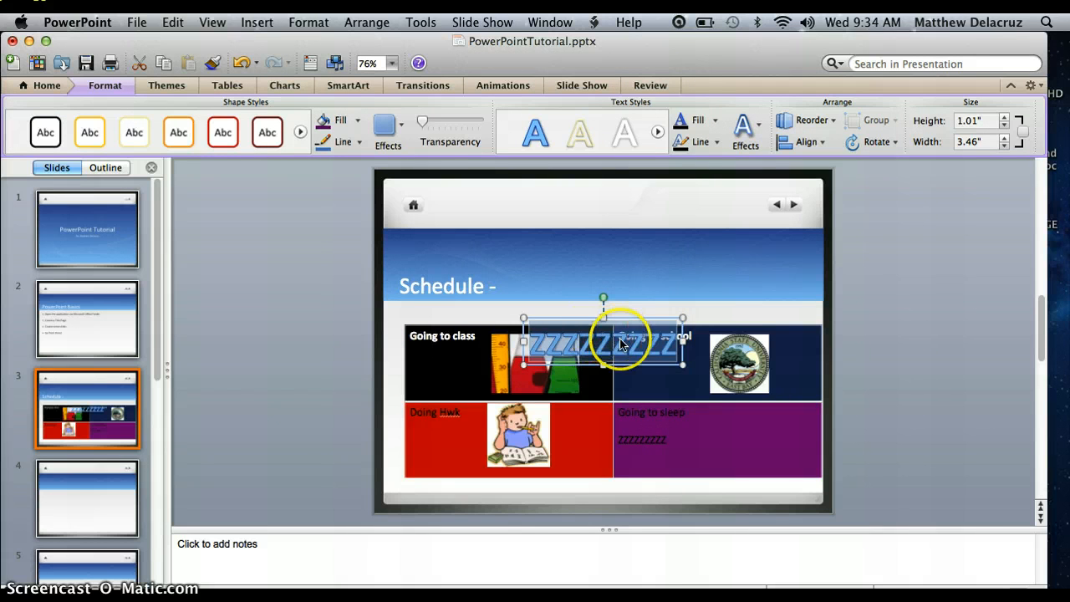
{"action": "left_click", "coordinate": [644, 343]}
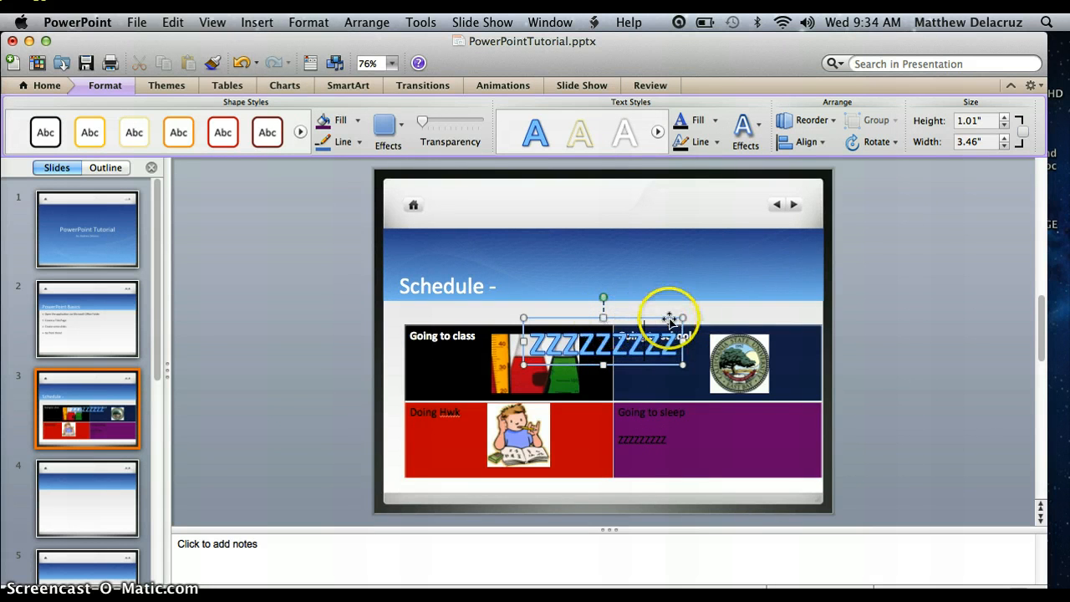
{"action": "left_click_drag", "start_coordinate": [669, 320], "coordinate": [768, 425]}
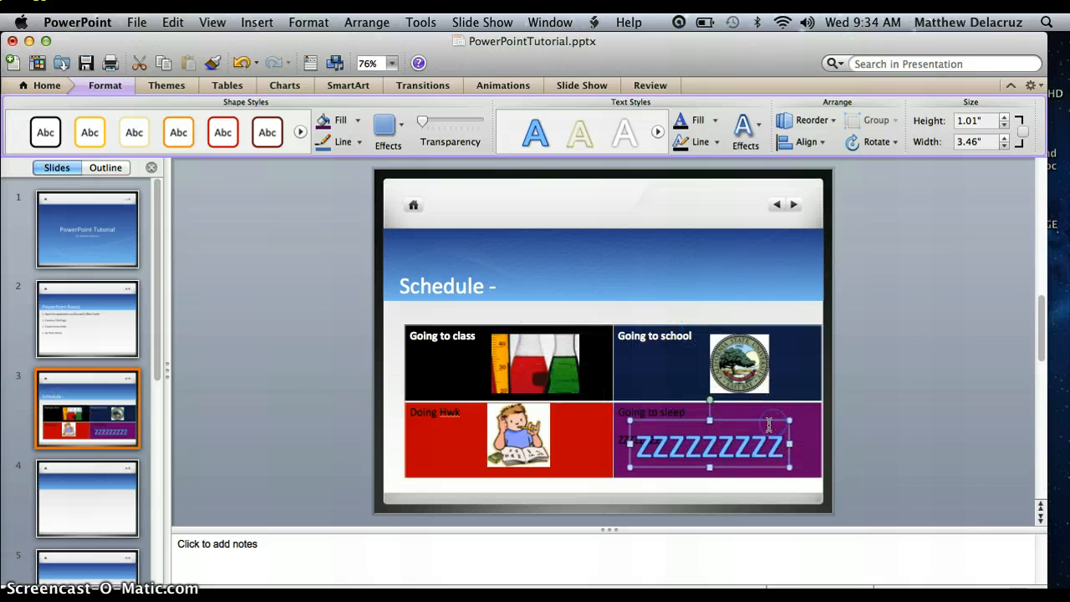
Delete the plain z text behind the WordArt in the "Going to sleep" cell and open the PowerPoint Basics slide
{"action": "left_click", "coordinate": [626, 438]}
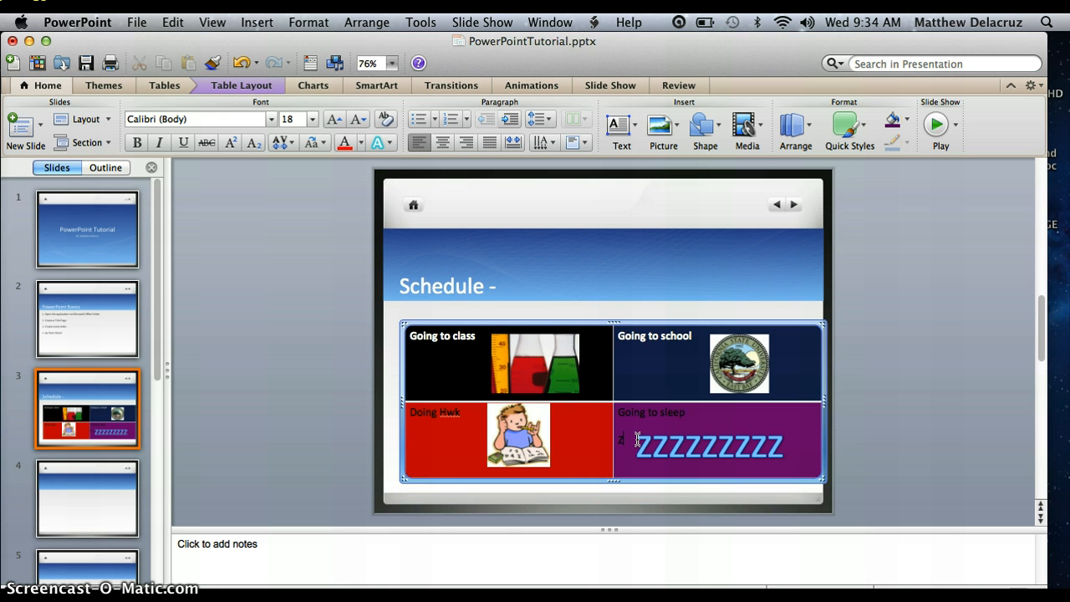
{"action": "key", "text": "BackSpace"}
{"action": "left_click", "coordinate": [78, 302]}
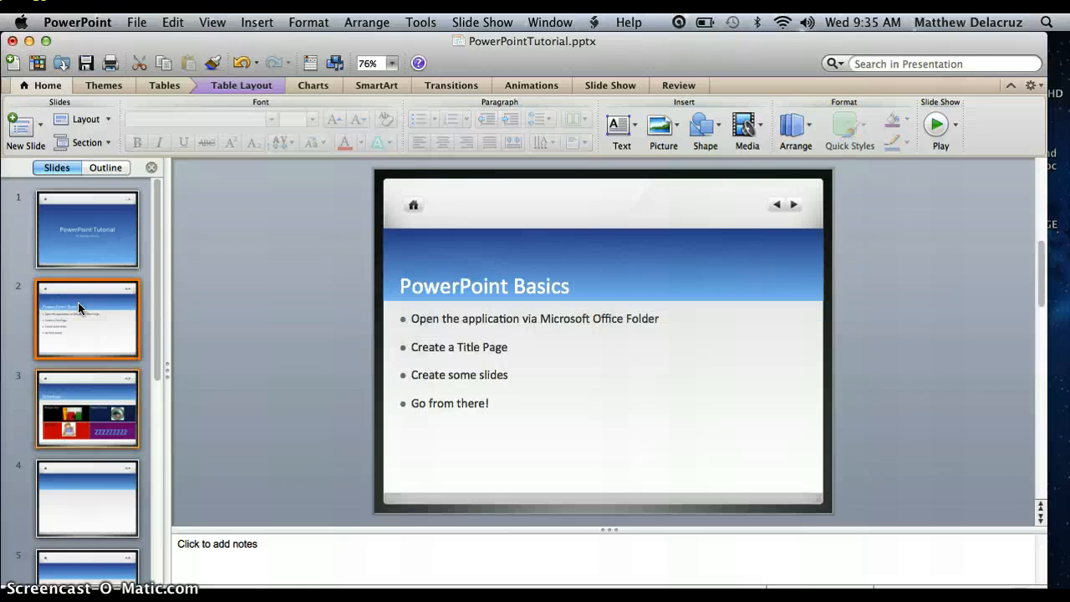